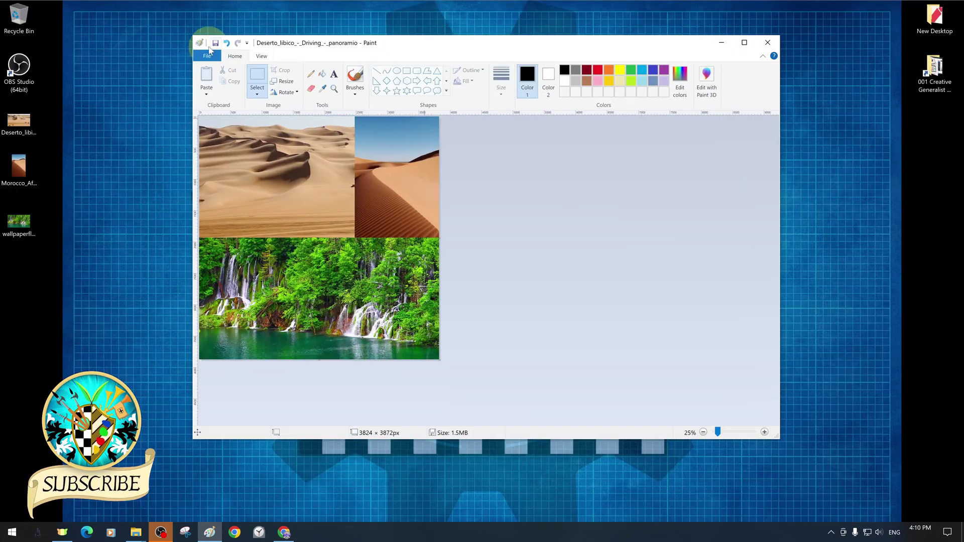
Save the desert and waterfall collage as a JPEG named 3 V1.
type("3")
left_click(517, 283)
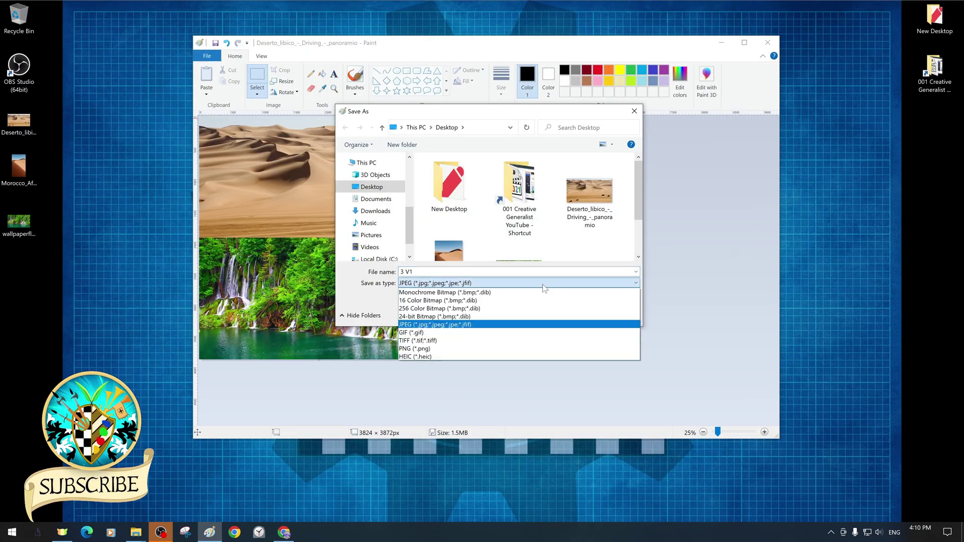
left_click(502, 325)
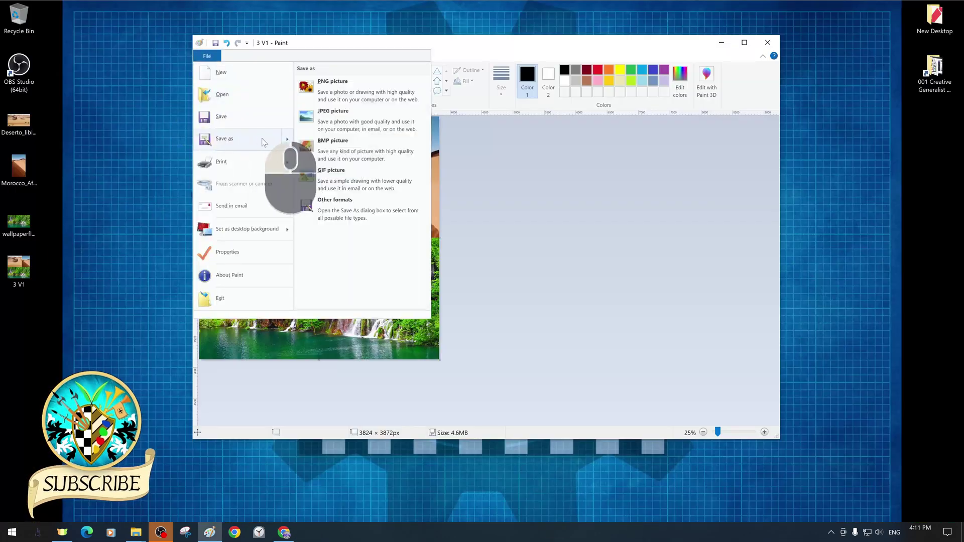
Save a PNG copy named Desert V1 and paste a second desert image onto the canvas.
left_click(360, 85)
type("Desert v")
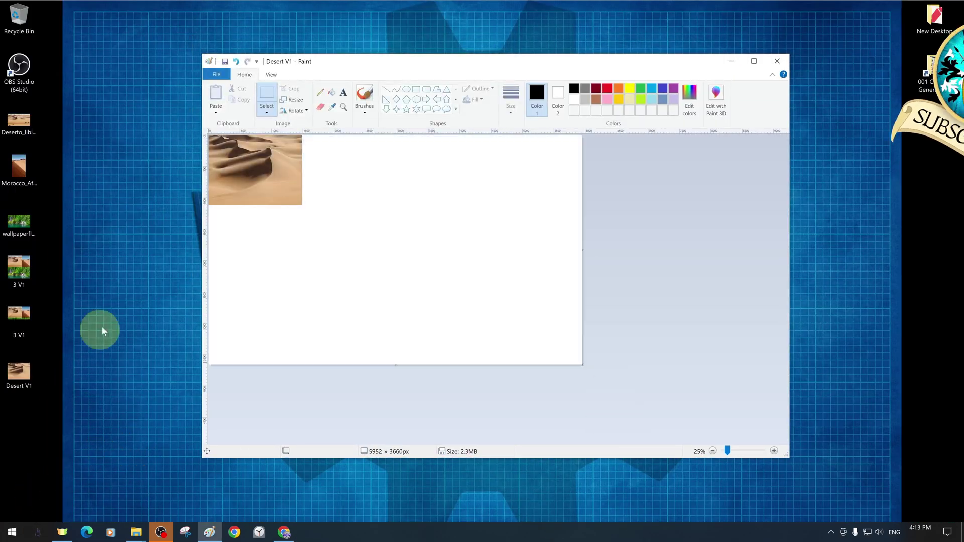
key("ctrl+v")
left_click_drag(262, 212, 509, 313)
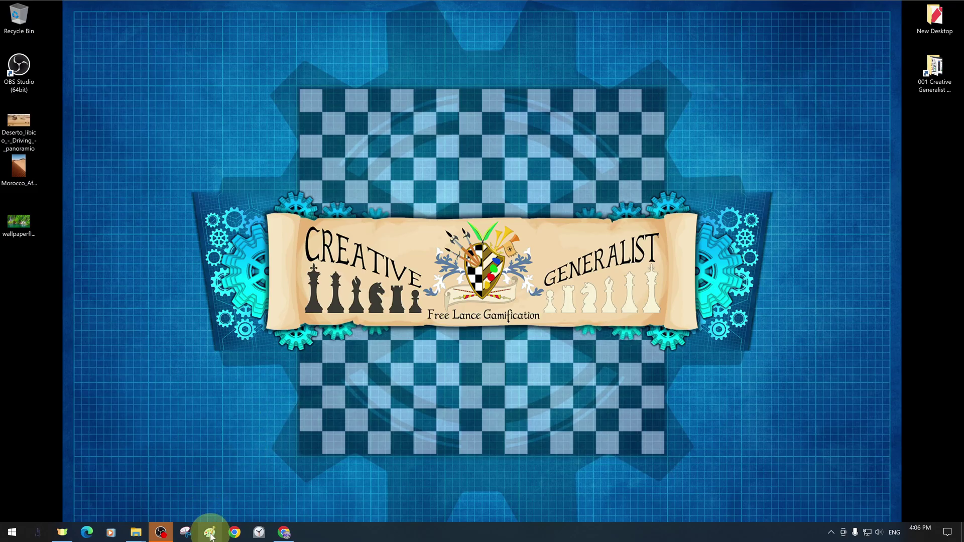
Bring up a maximized Paint window with a blank 3840 × 2160 canvas zoomed to 50%.
left_click(210, 532)
double_click(543, 11)
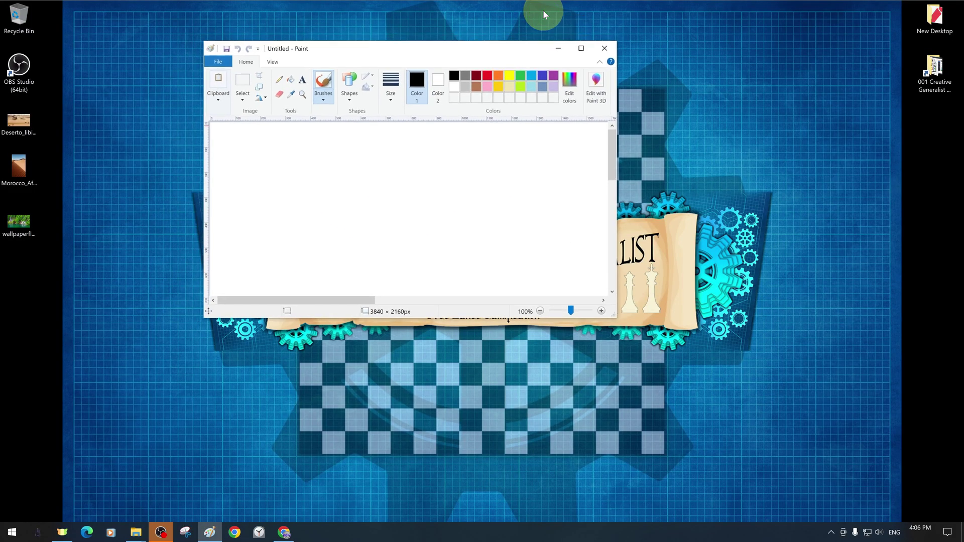
left_click(580, 47)
scroll(601, 224, "down", 1, "ctrl")
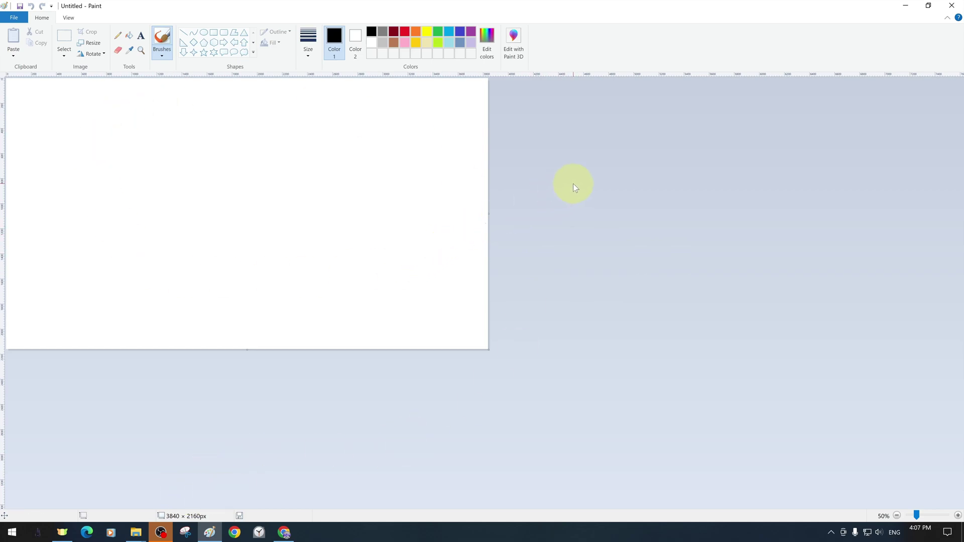
left_click(15, 58)
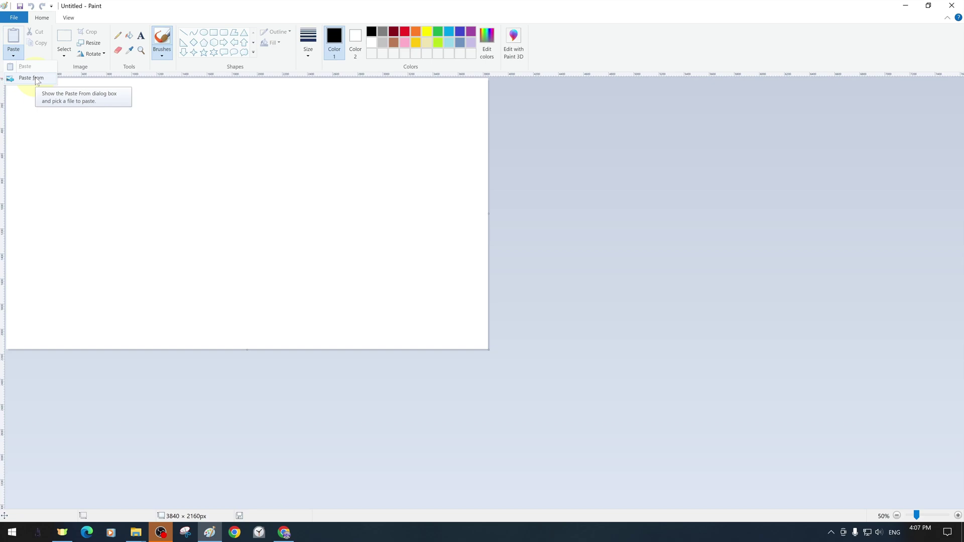
left_click(31, 78)
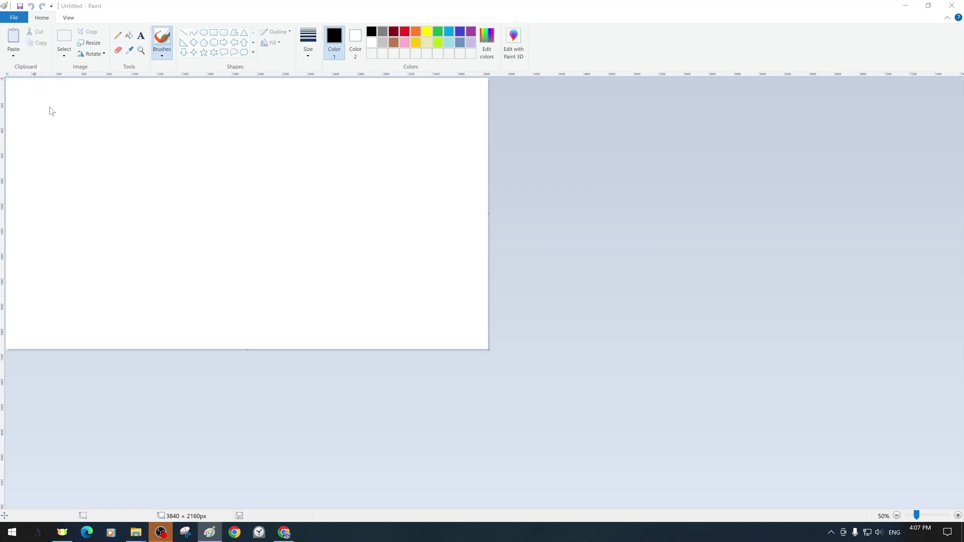
left_click(12, 57)
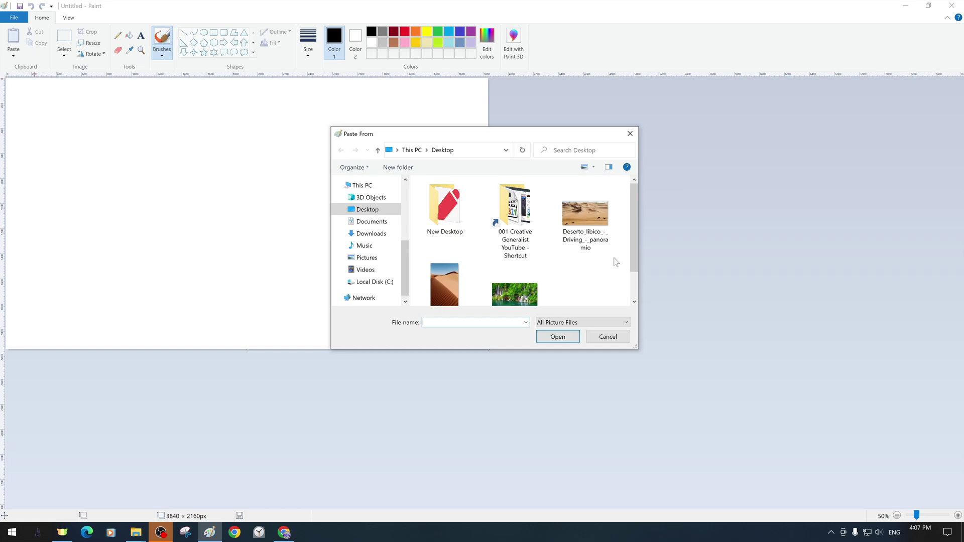
left_click_drag(632, 221, 631, 246)
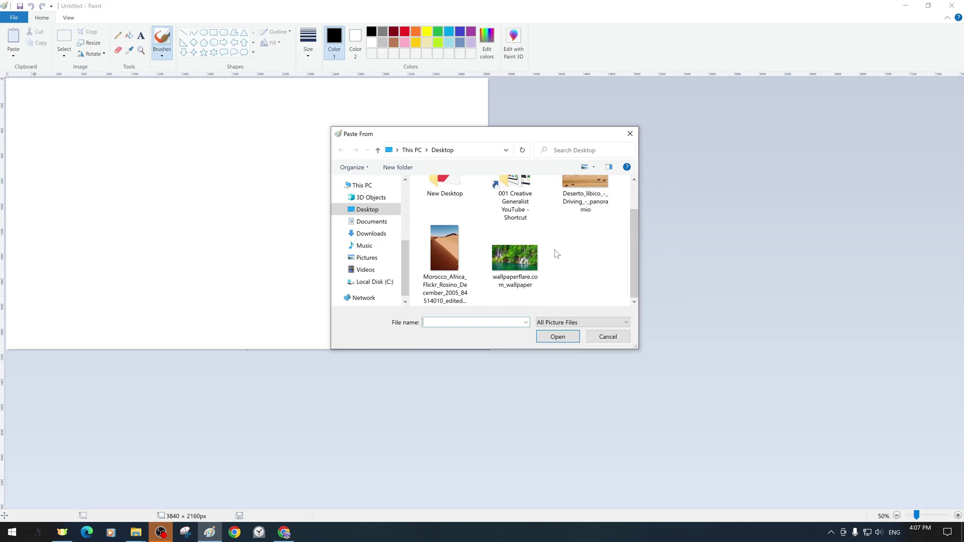
left_click(522, 256)
left_click(558, 337)
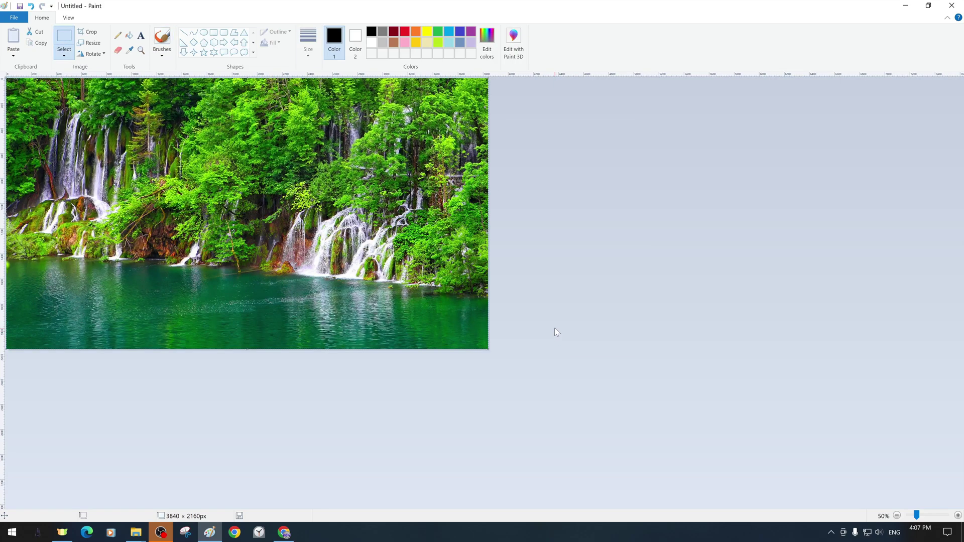
left_click(546, 196)
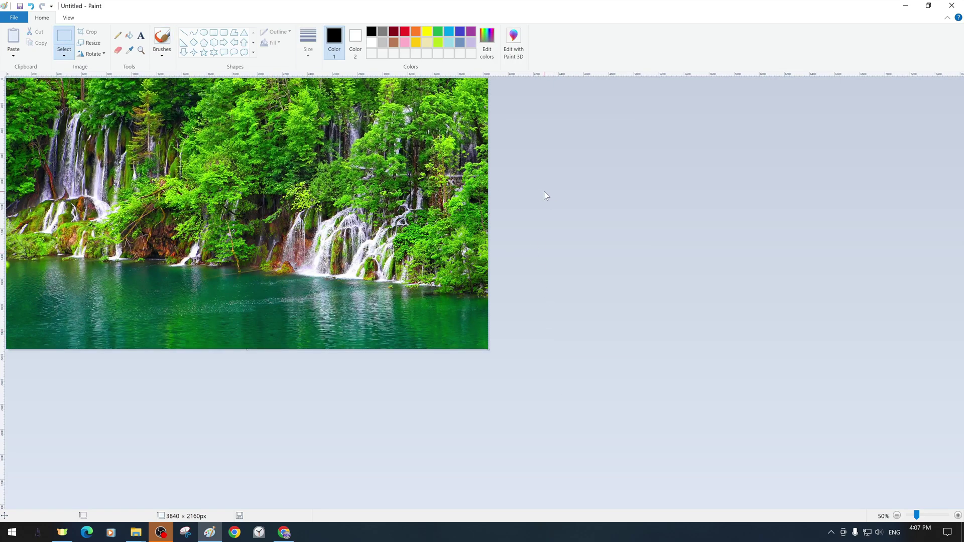
left_click(31, 7)
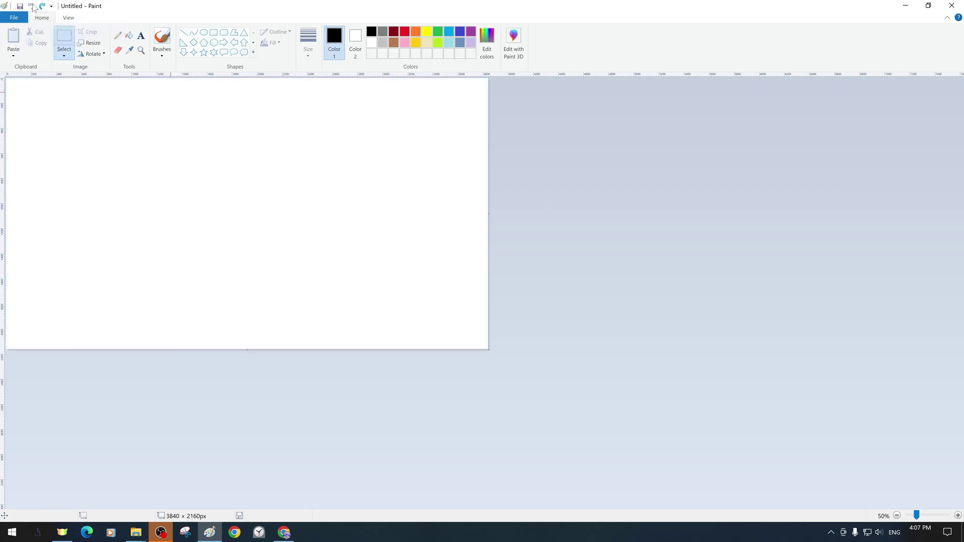
Open the waterfall wallpaper file in Paint, discarding the untitled canvas without saving.
left_click_drag(195, 10, 438, 75)
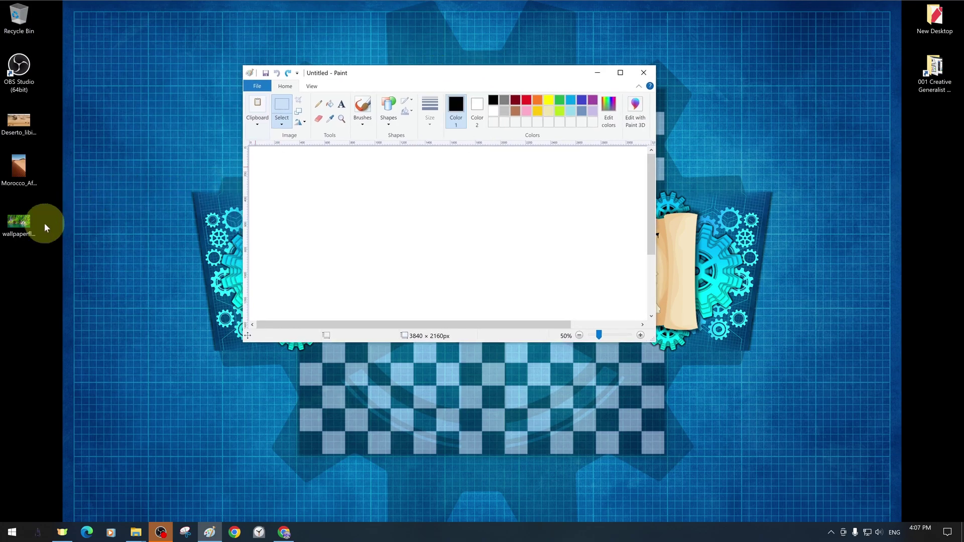
mouse_move(19, 226)
left_mouse_down()
mouse_move(82, 248)
mouse_move(391, 227)
left_mouse_up()
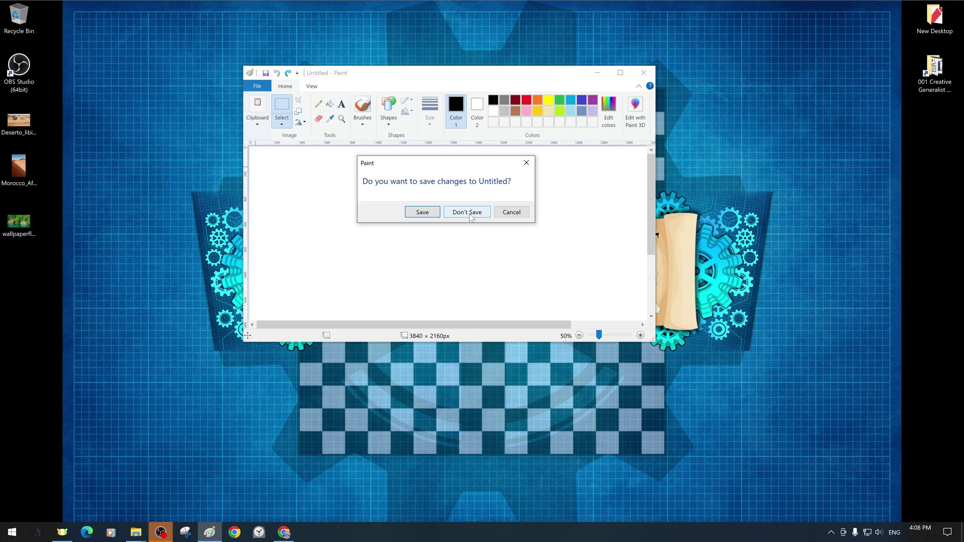
left_click(470, 216)
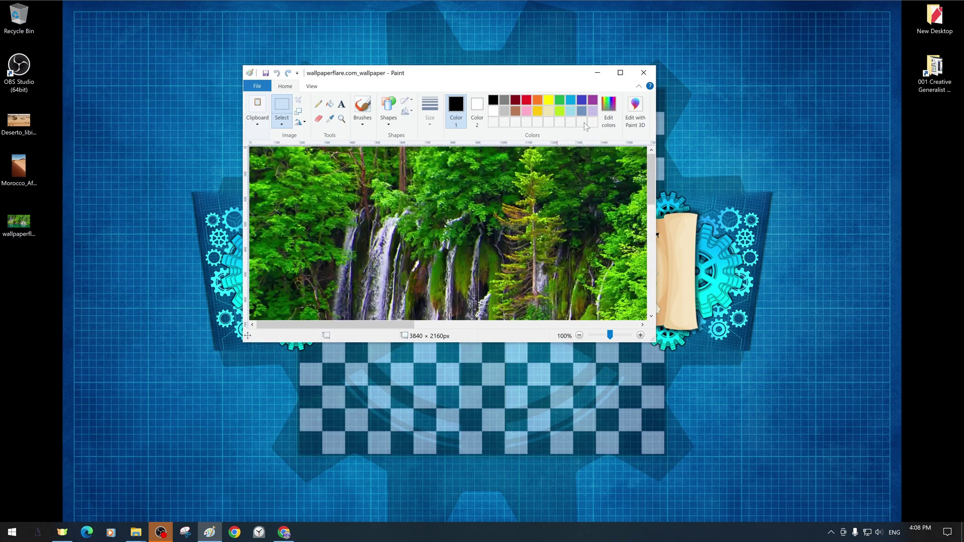
Resize the Paint window and open the Deserto_libico_-_Driving_-_panoramio desert photo.
left_click(620, 72)
scroll(351, 281, "down", 1, "ctrl")
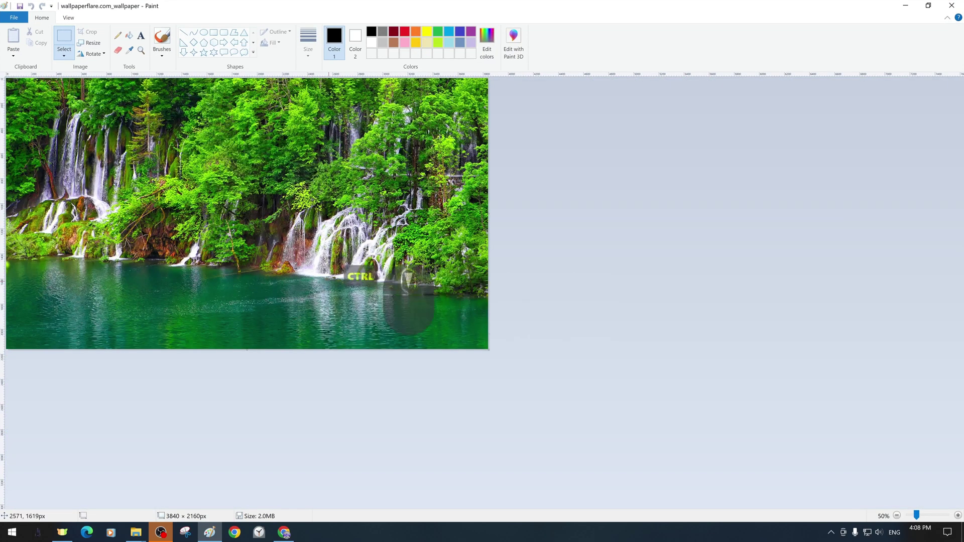
left_click_drag(382, 7, 470, 35)
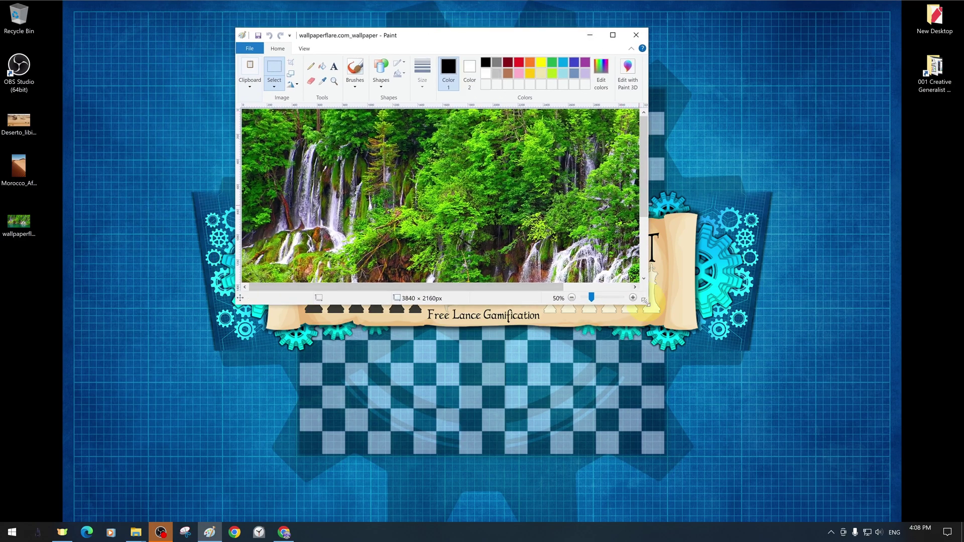
left_click_drag(644, 300, 821, 430)
mouse_move(19, 123)
left_mouse_down()
mouse_move(437, 271)
mouse_move(528, 275)
left_mouse_up()
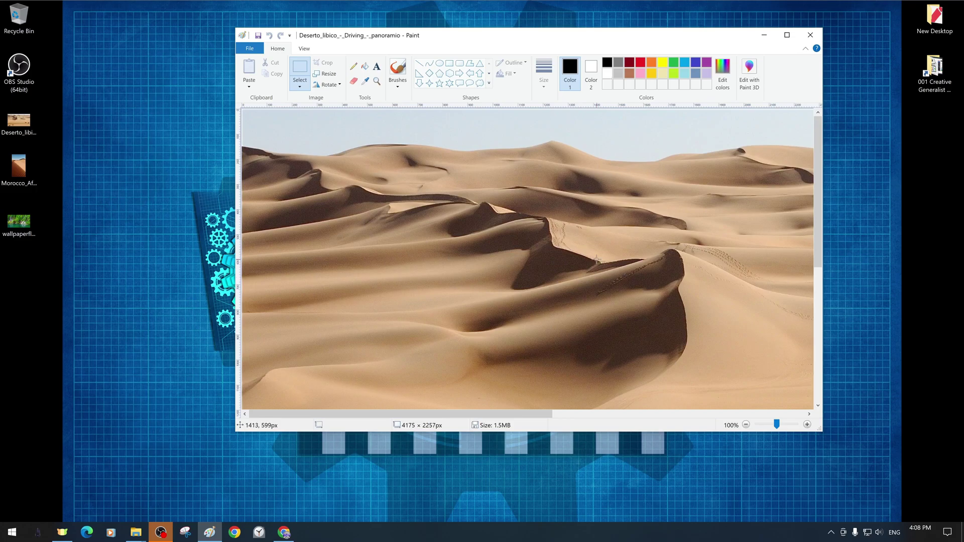
Open the wallpaperflare.com_wallpaper waterfall image and zoom from 100% down to 25%.
scroll(572, 254, "down", 2)
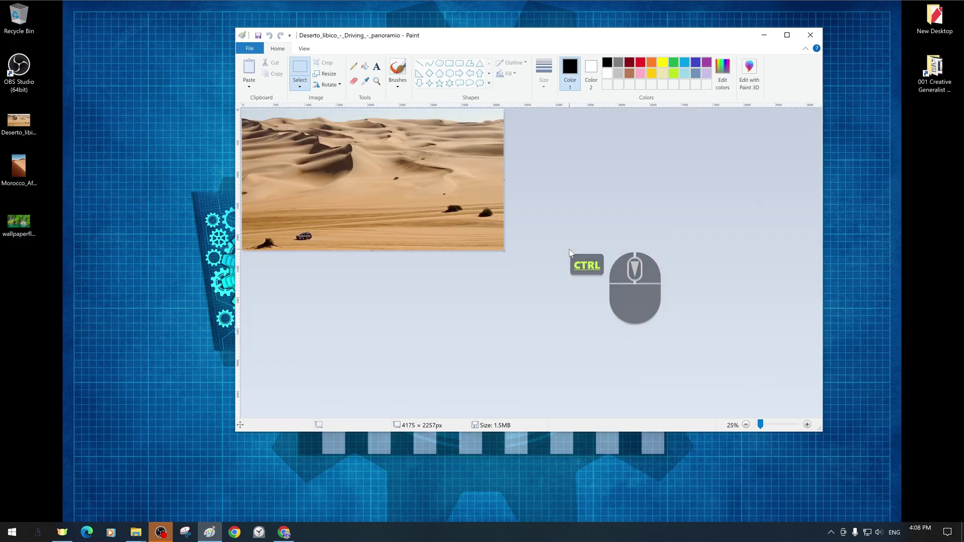
scroll(570, 252, "up", 1, "ctrl")
scroll(569, 248, "down", 1, "ctrl")
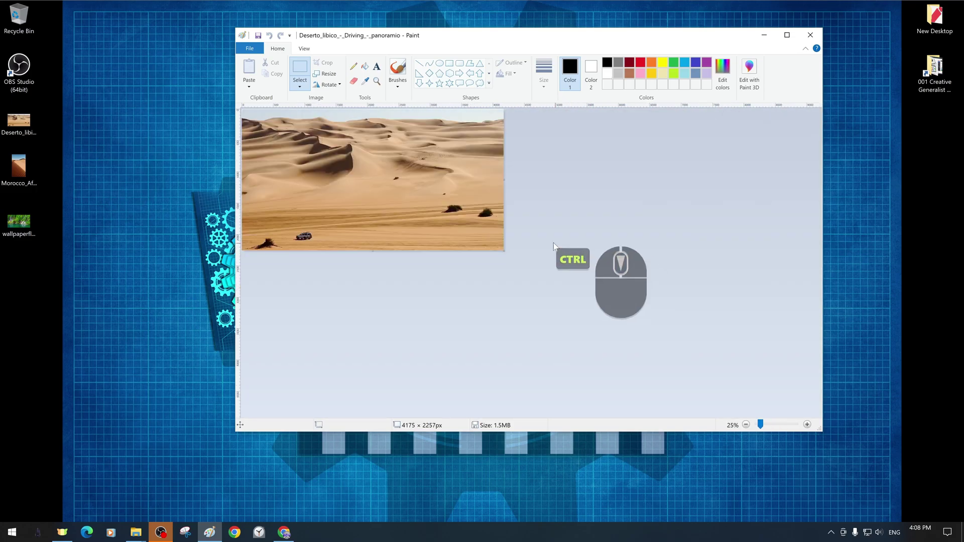
left_click_drag(24, 225, 334, 196)
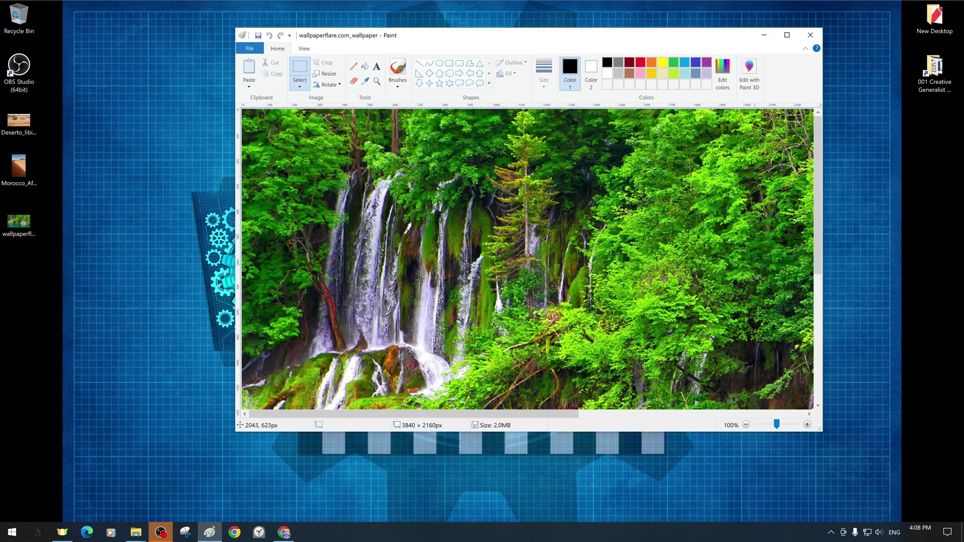
left_click(771, 425)
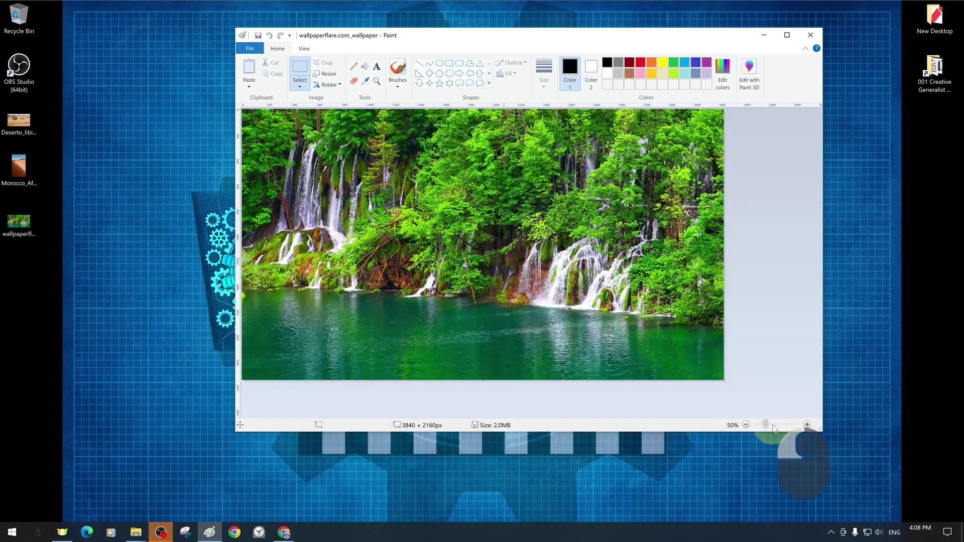
left_click(773, 425)
left_click(746, 425)
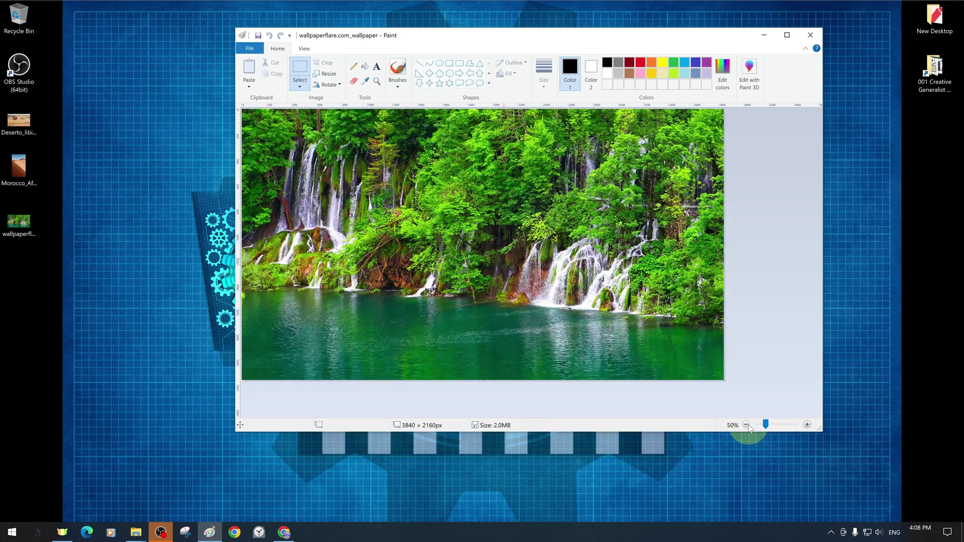
left_click(746, 425)
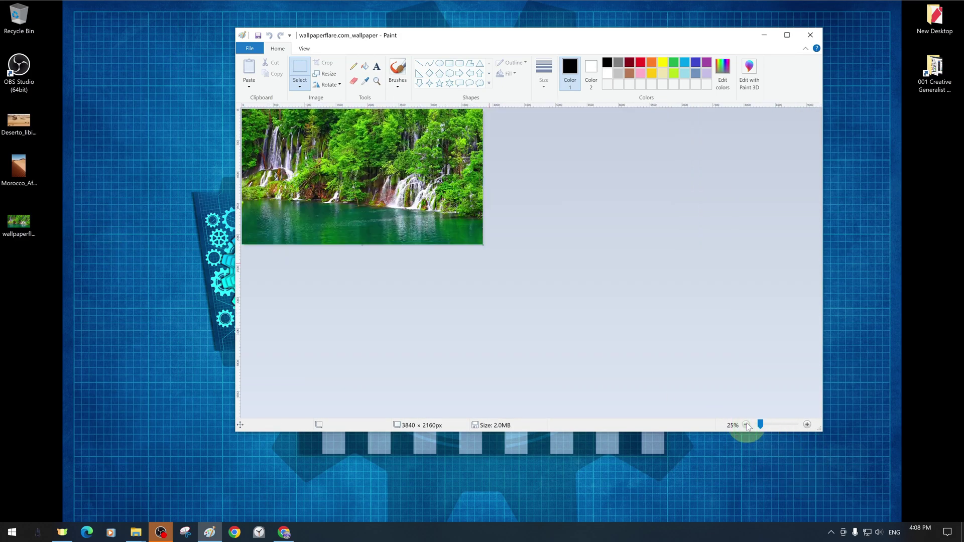
Open a desert dune photo from the desktop and view it with the window maximized.
mouse_move(18, 166)
left_mouse_down()
mouse_move(372, 226)
mouse_move(348, 184)
left_mouse_up()
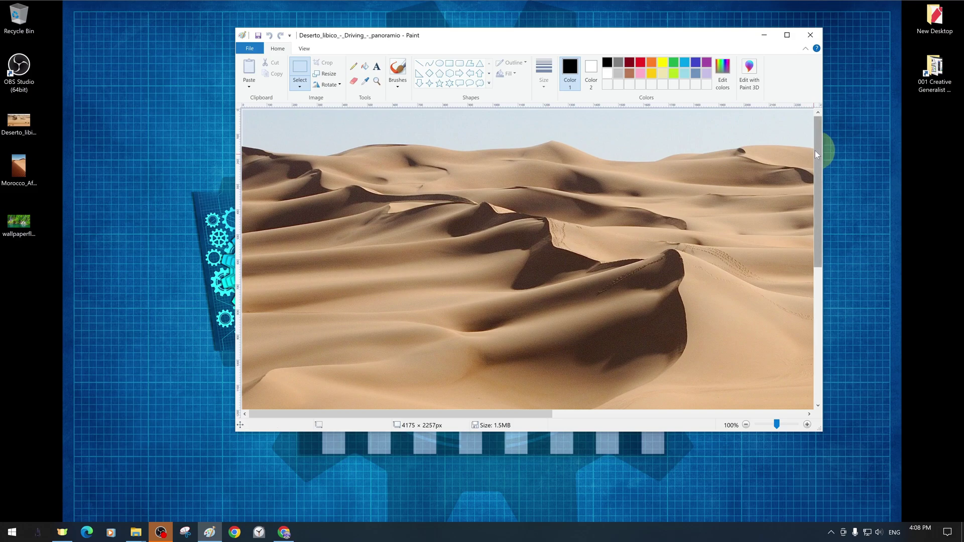
left_click_drag(815, 150, 824, 309)
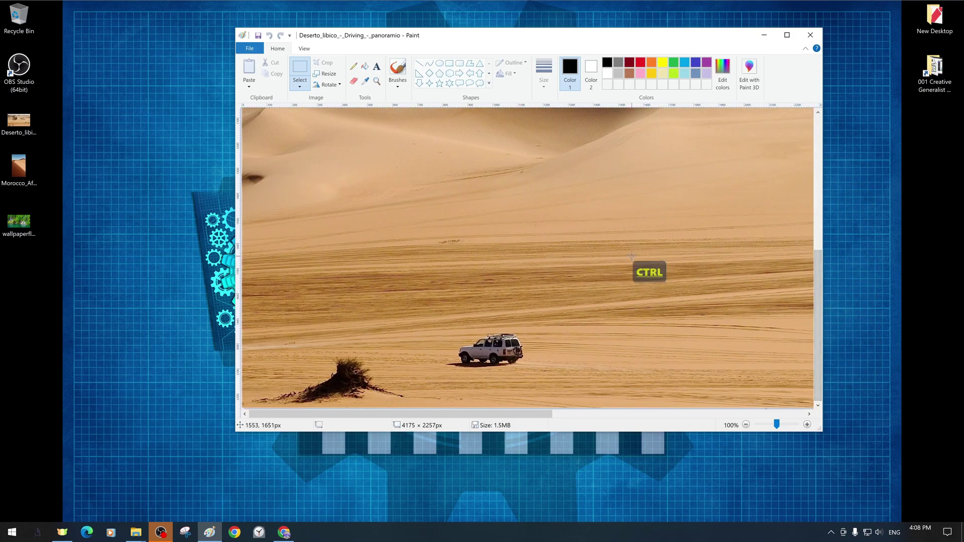
scroll(632, 256, "down", 2)
scroll(631, 254, "up", 1)
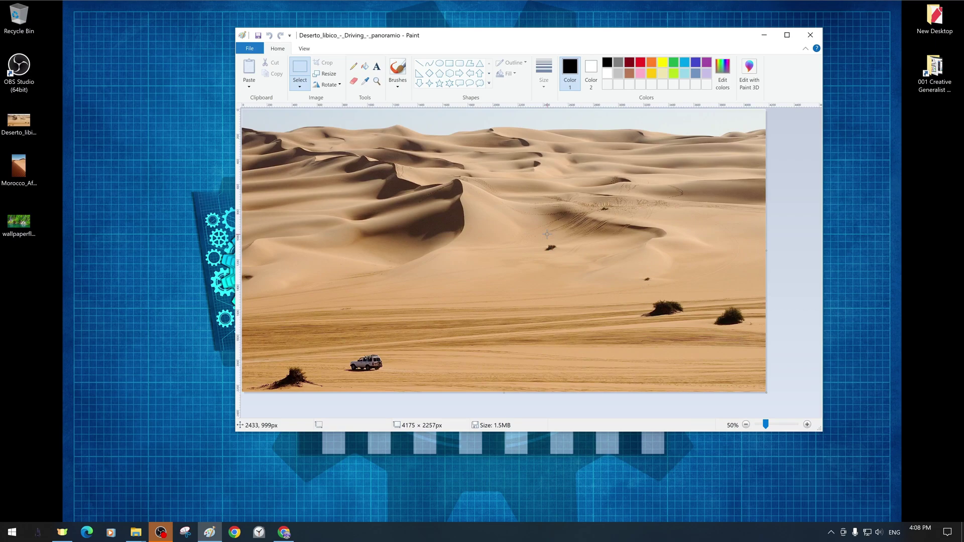
left_click_drag(19, 166, 452, 251)
scroll(664, 206, "down", 10)
key("super+Up")
scroll(570, 273, "down", 2)
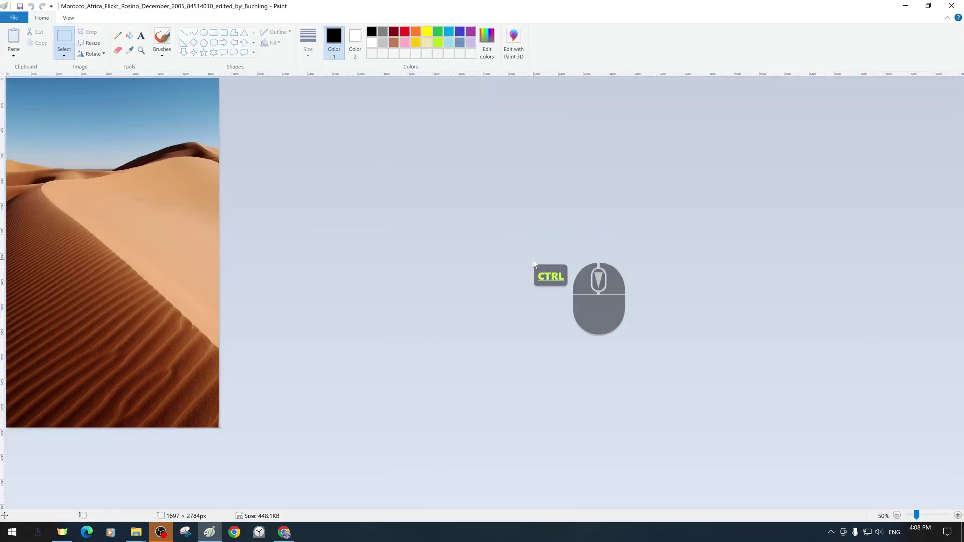
key("super+Down")
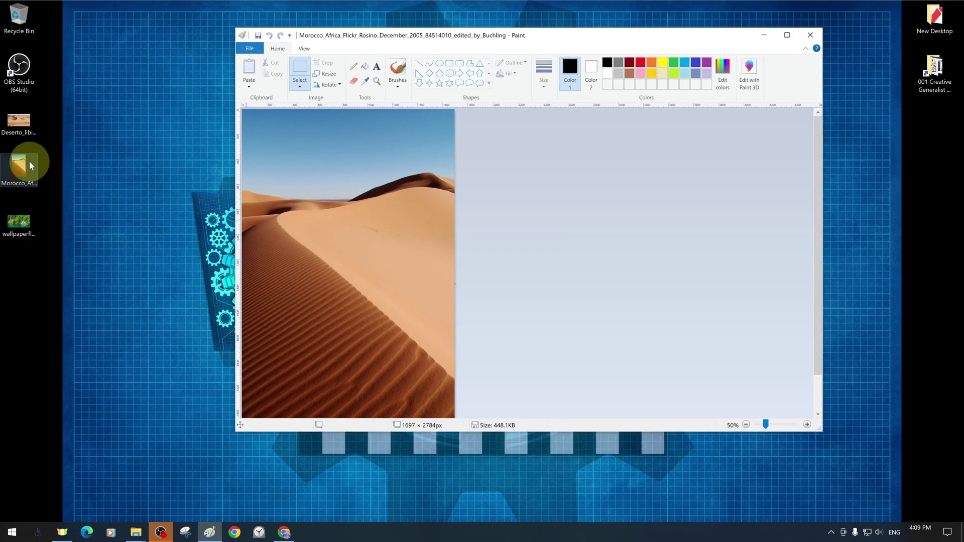
Open the Deserto_libico desert driving photo and zoom out to see it whole.
left_click_drag(25, 161, 452, 251)
key("super+Up")
scroll(432, 241, "down", 2)
scroll(345, 197, "down", 1)
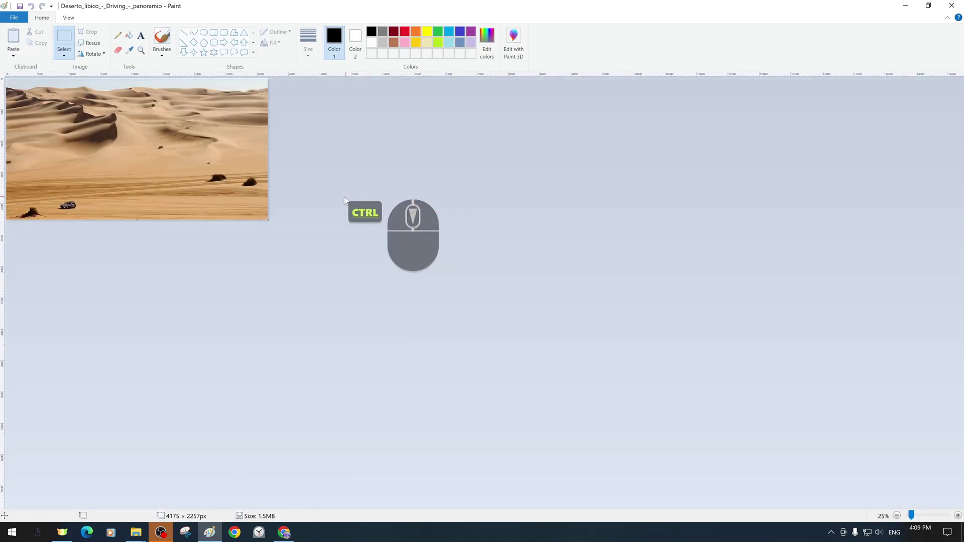
key("super+Down")
Paste the Morocco dune photo from the Desktop onto the canvas.
left_click(241, 120)
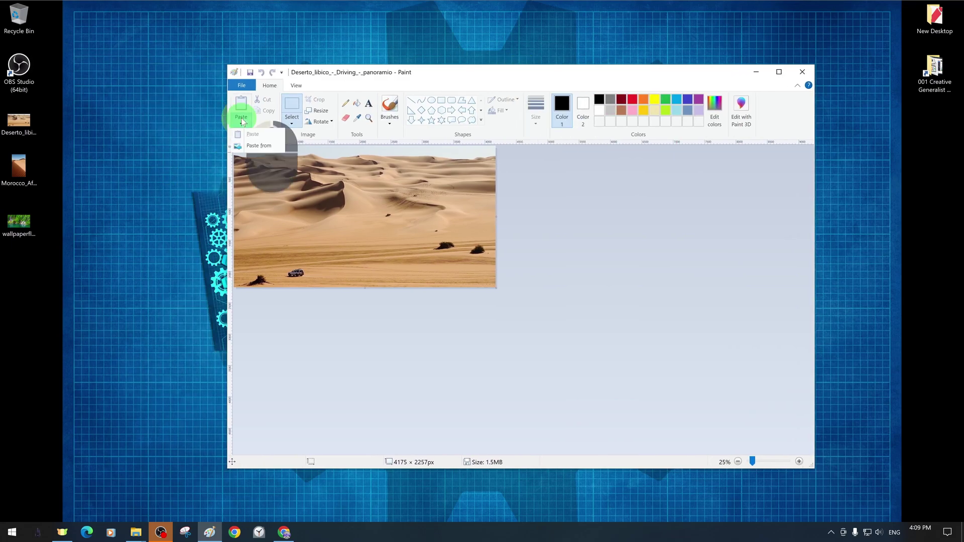
left_click(256, 146)
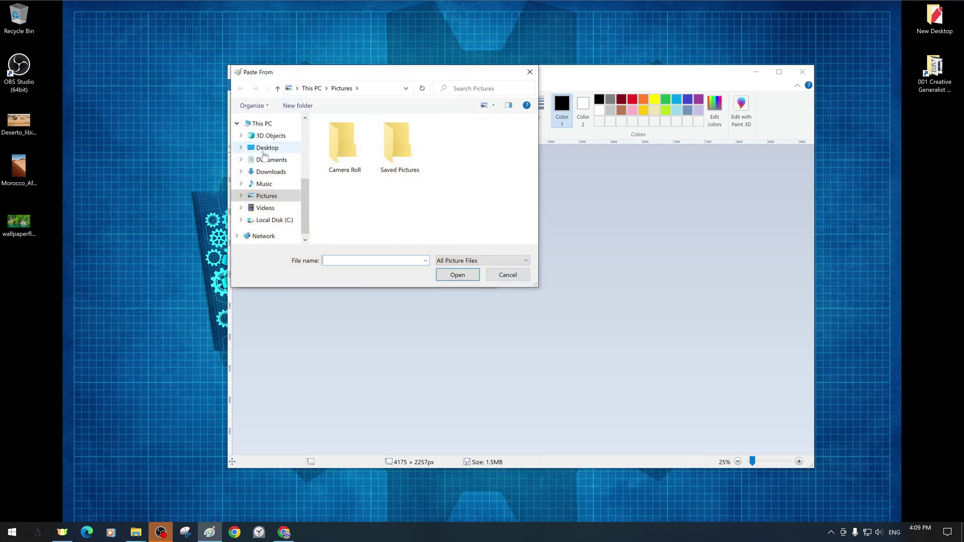
left_click(265, 148)
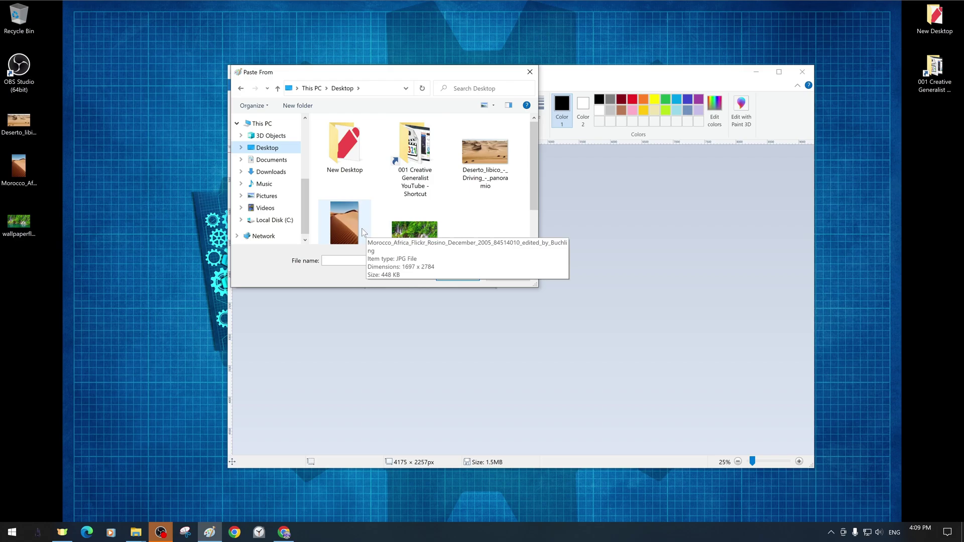
left_click(351, 232)
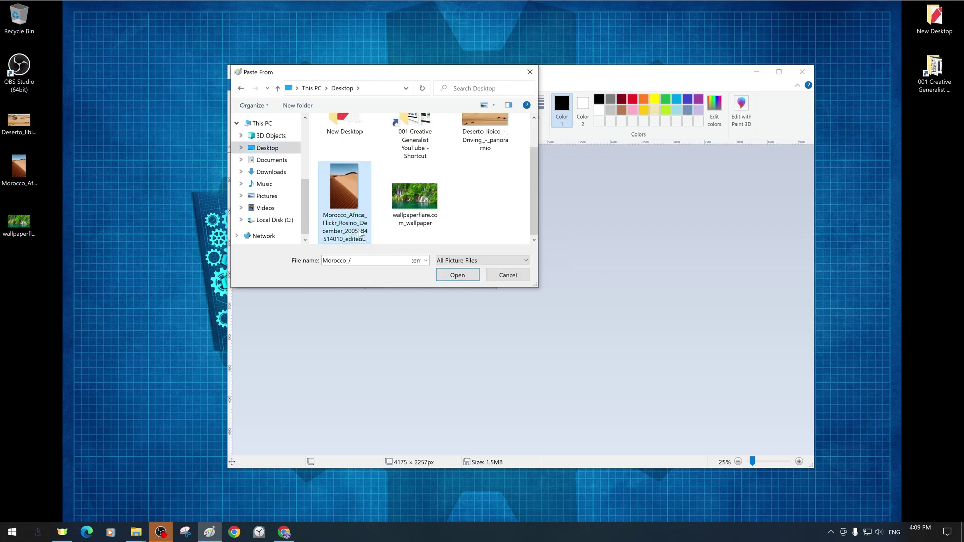
left_click(451, 274)
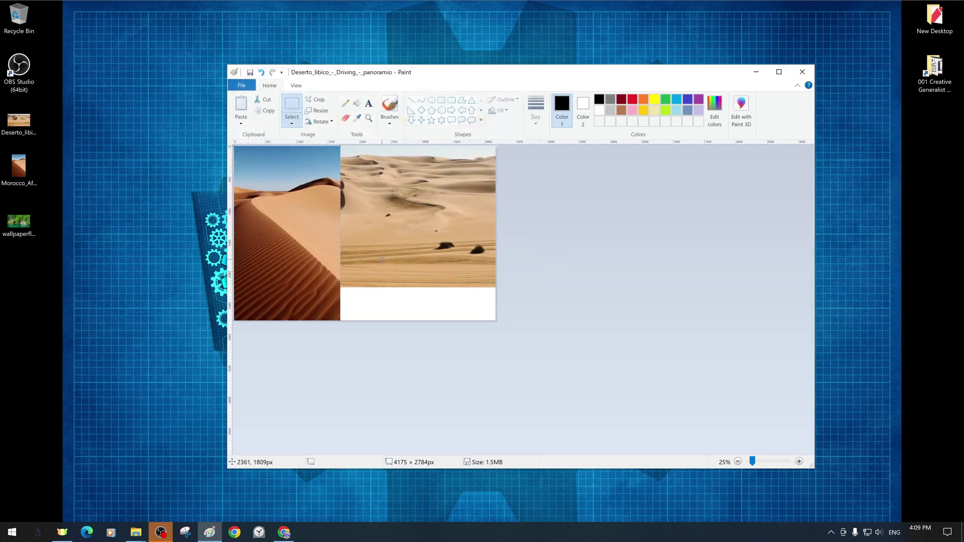
Move the dune photo to the right edge and extend the canvas down to 4172 × 3884px.
left_click_drag(296, 234, 451, 235)
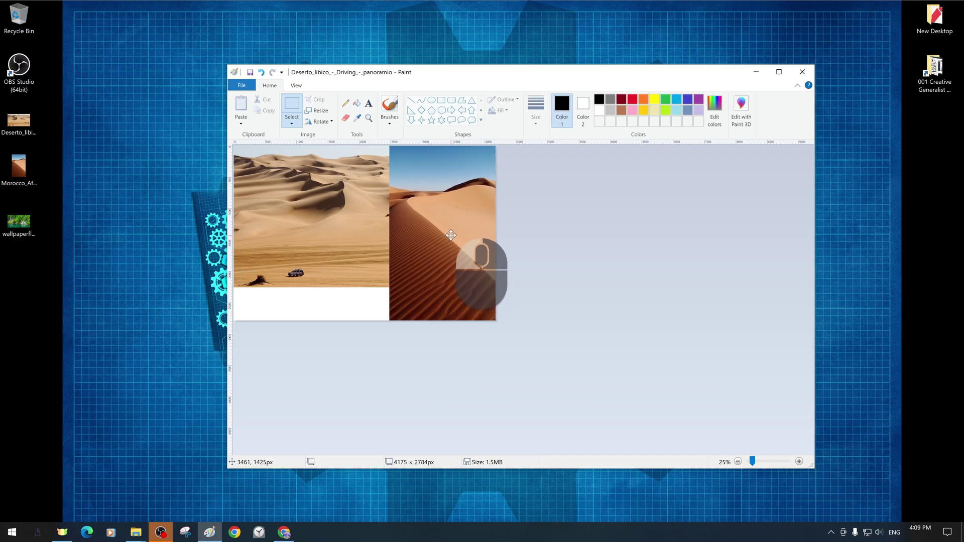
left_click_drag(451, 235, 451, 235)
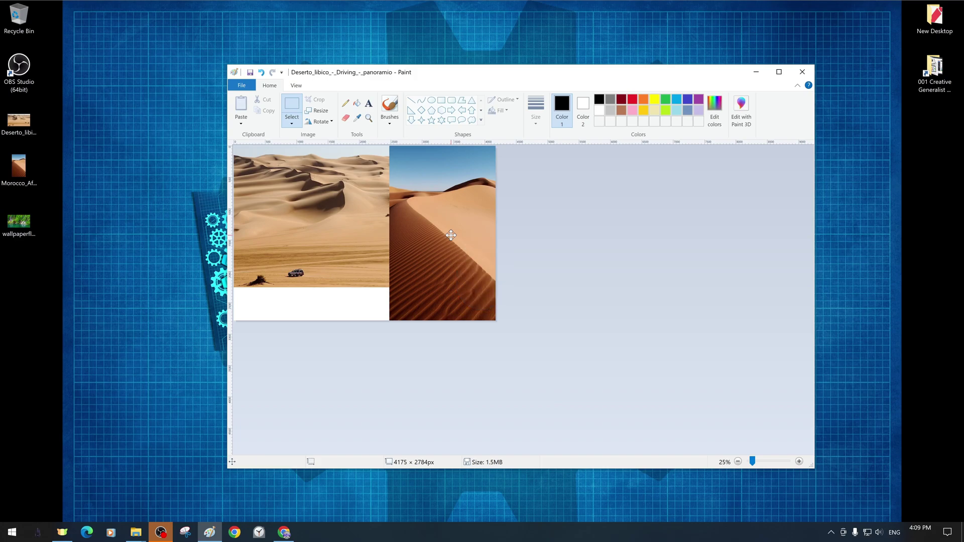
left_click(563, 258)
left_click_drag(365, 321, 365, 390)
Paste the wallpaperflare waterfall photo from file onto the canvas.
left_click(241, 120)
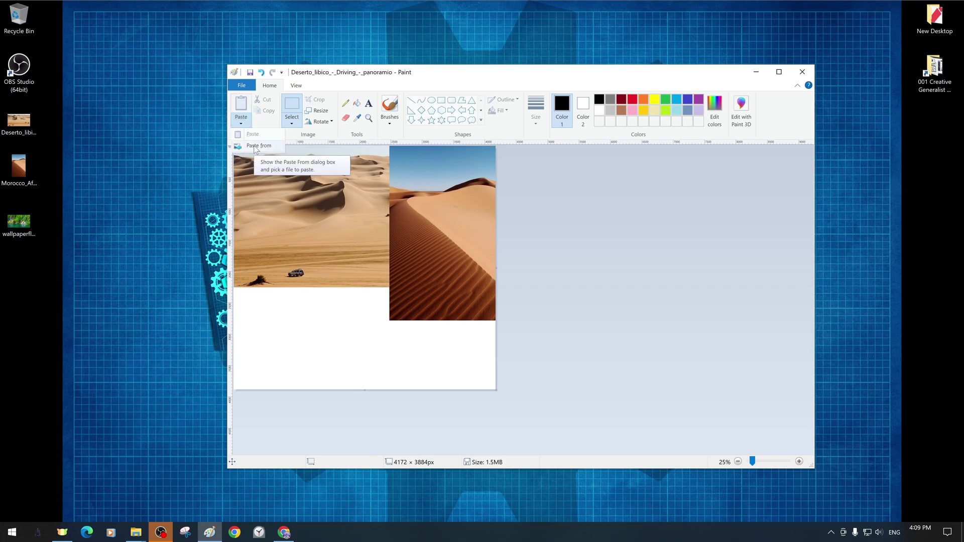
left_click(259, 146)
scroll(417, 201, "down", 1)
left_click(405, 201)
left_click(451, 274)
Place the waterfall photo below the desert images and trim the canvas to 3824 × 3872px.
left_click_drag(423, 263, 421, 384)
left_click_drag(380, 336, 382, 336)
left_click(501, 384)
left_click_drag(496, 390, 474, 389)
left_click(550, 234)
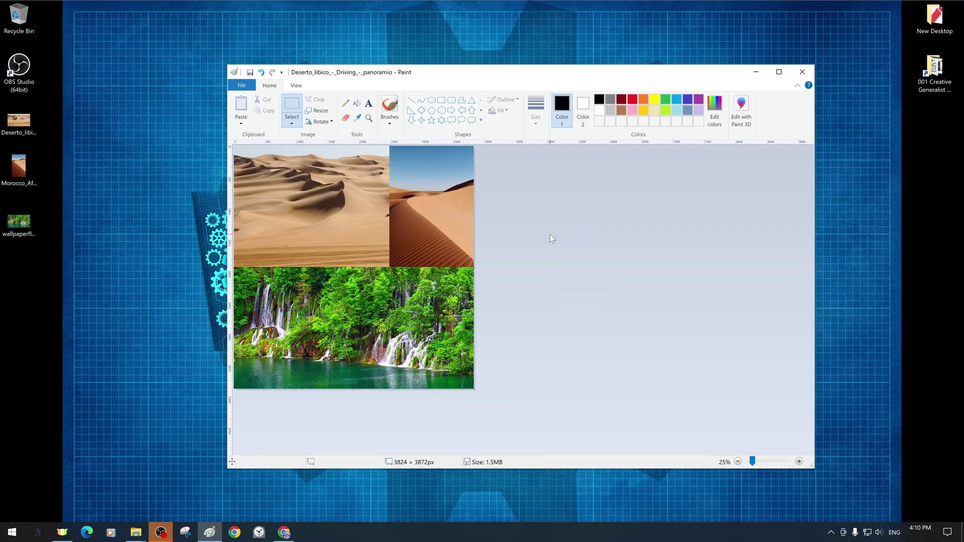
Save the three-photo collage to the Desktop as the JPEG file 3 V1.
left_click(778, 72)
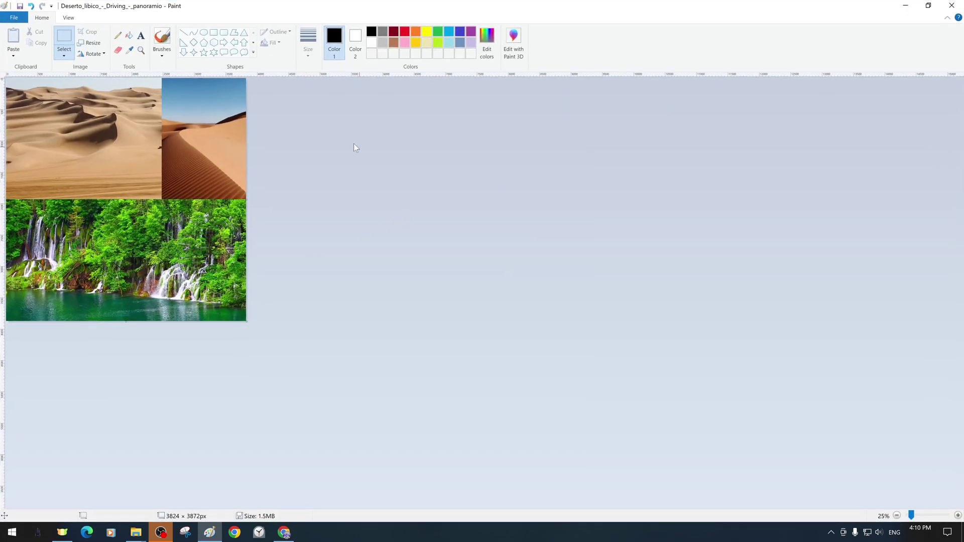
double_click(217, 7)
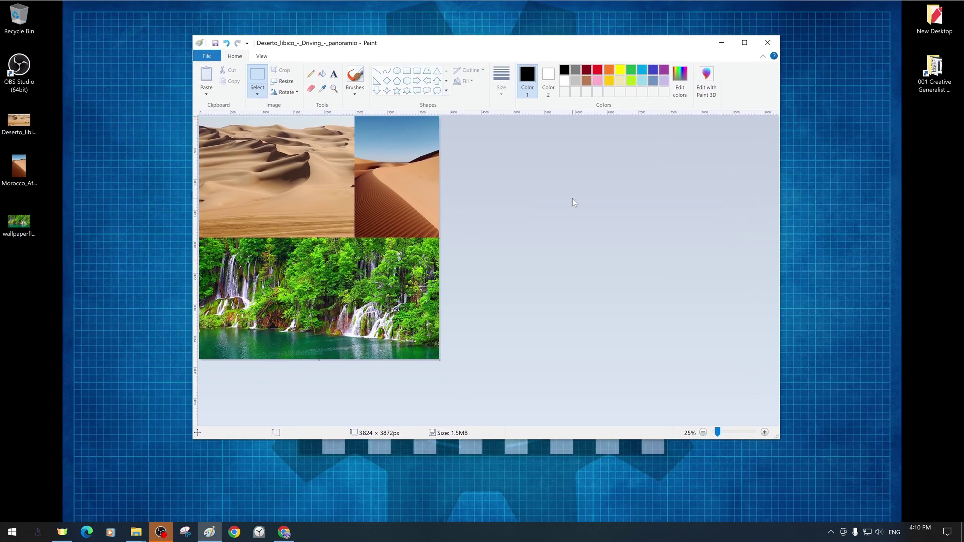
key("alt+f")
type("a")
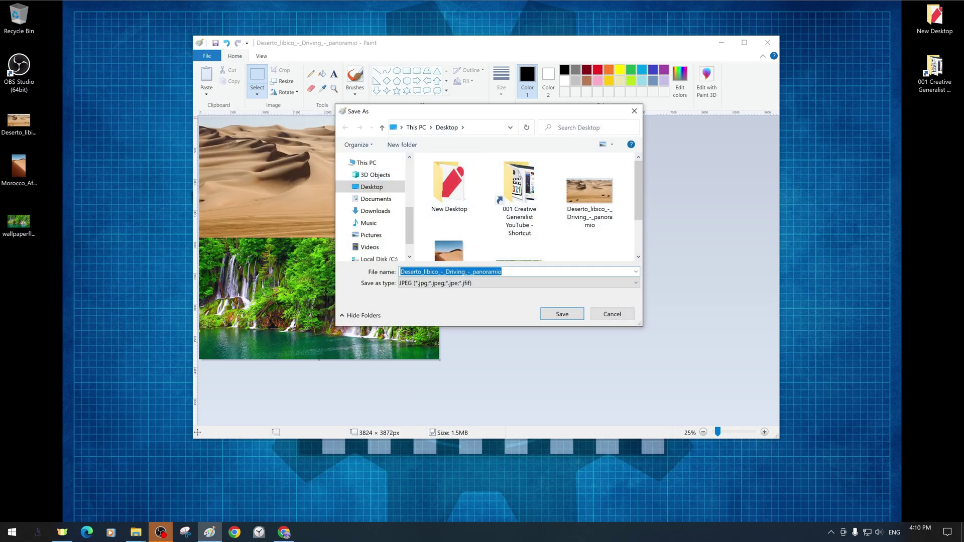
type("3 V1")
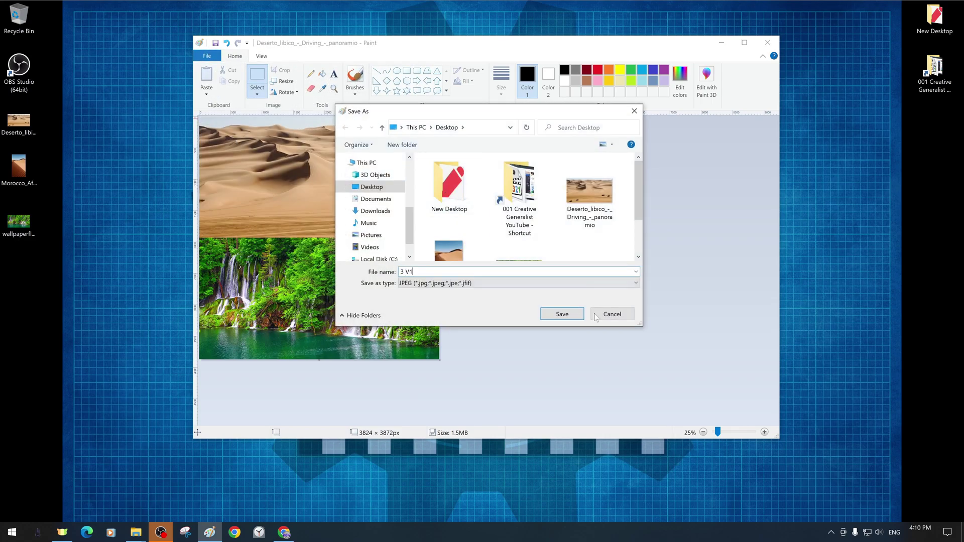
left_click(634, 283)
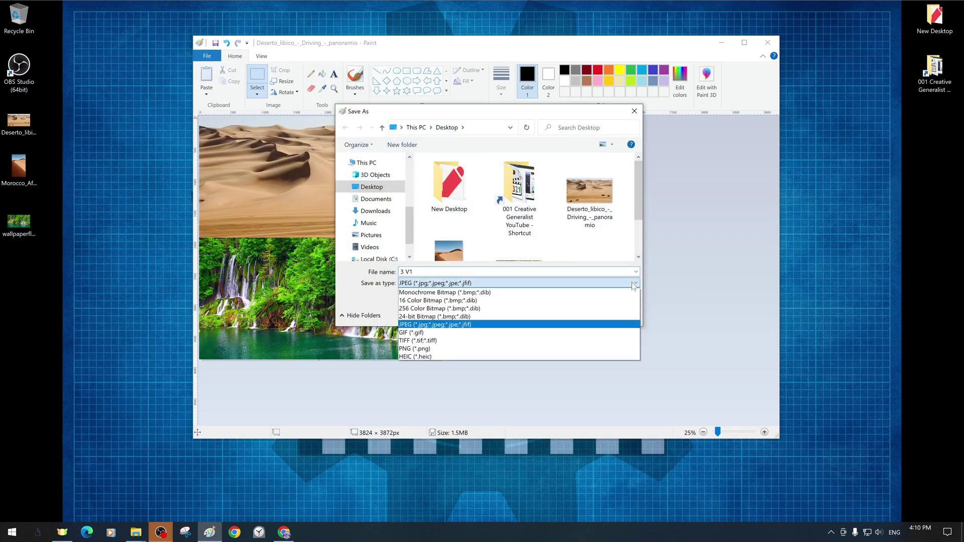
left_click(470, 325)
key("Return")
left_click(20, 271)
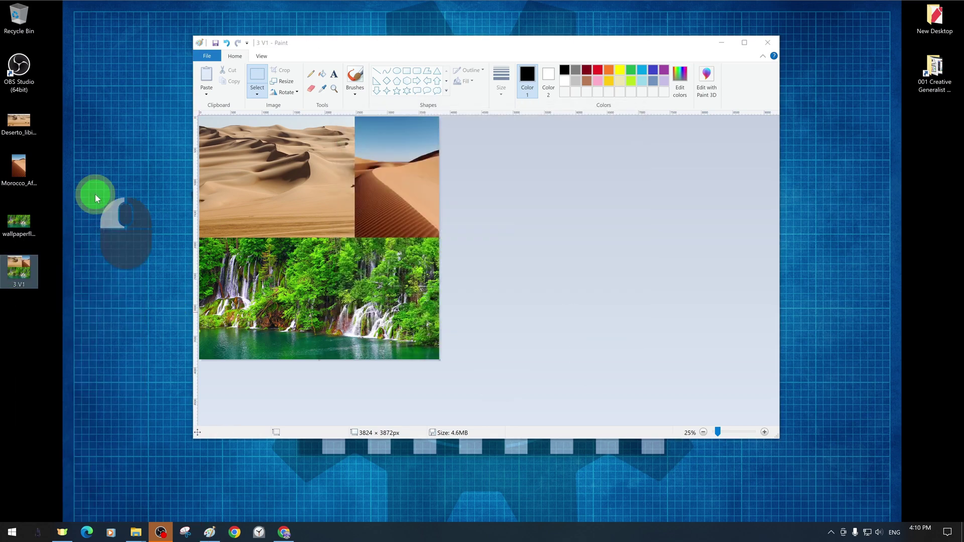
Open the saved 3 V1 file and zoom in and out to inspect it.
double_click(31, 269)
scroll(635, 284, "up", 3)
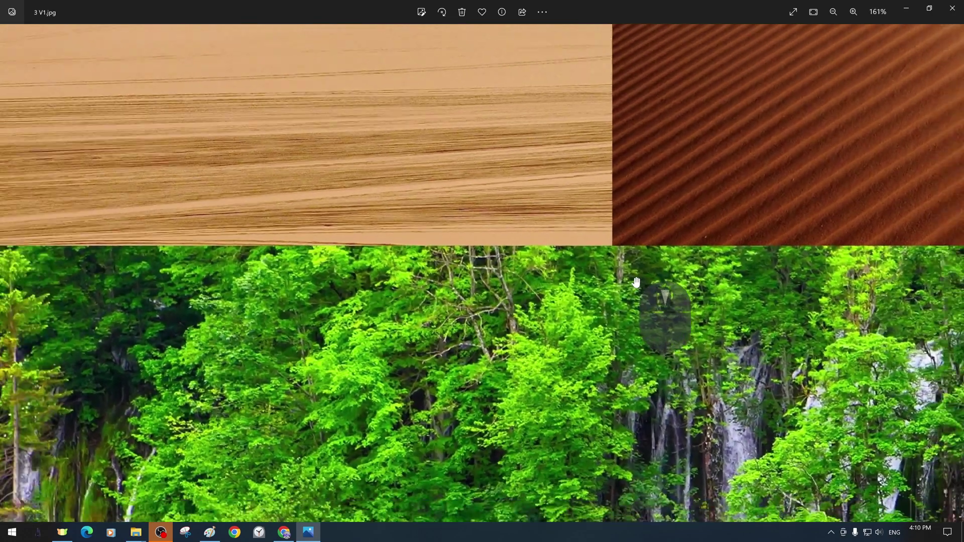
scroll(635, 284, "down", 3)
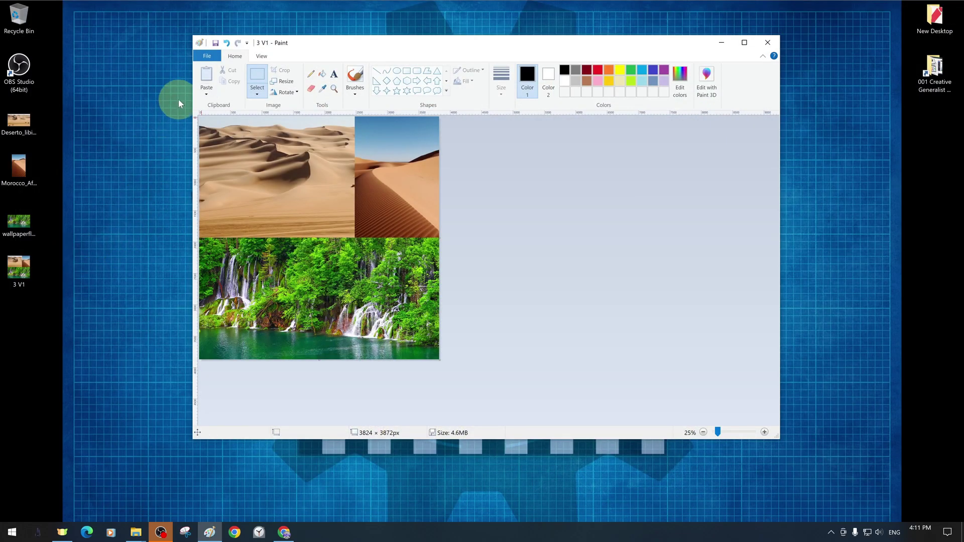
Save the collage as a PNG picture named 3 V1 on the Desktop.
left_click(213, 59)
mouse_move(257, 143)
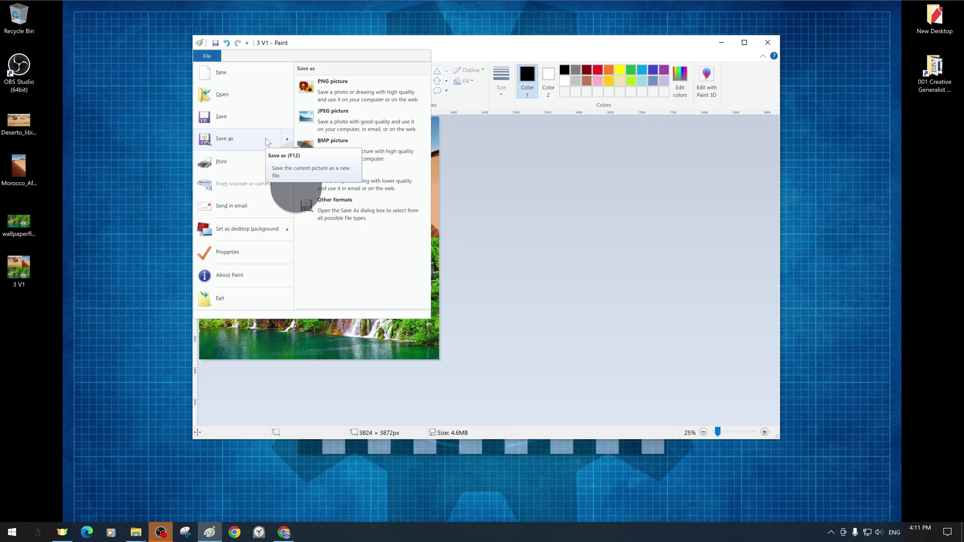
left_click(258, 143)
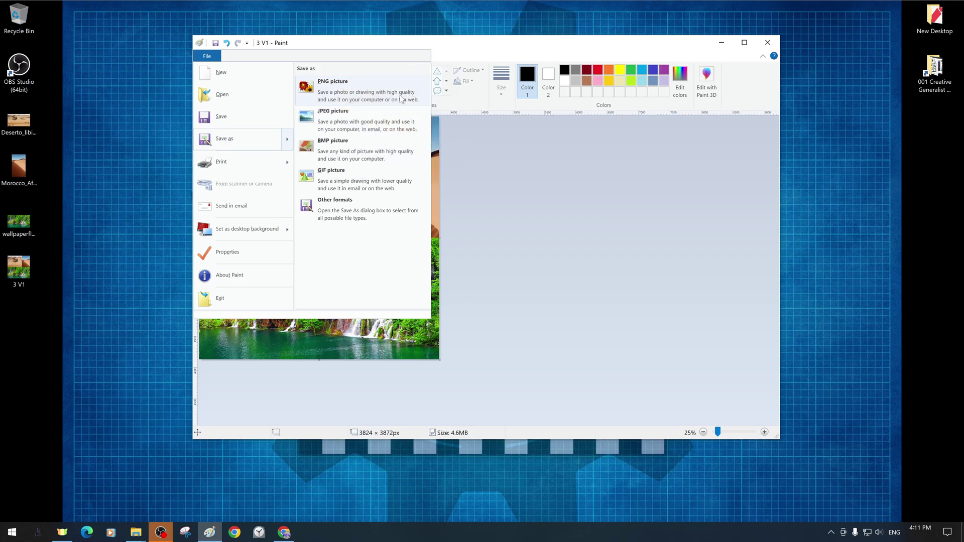
left_click(361, 91)
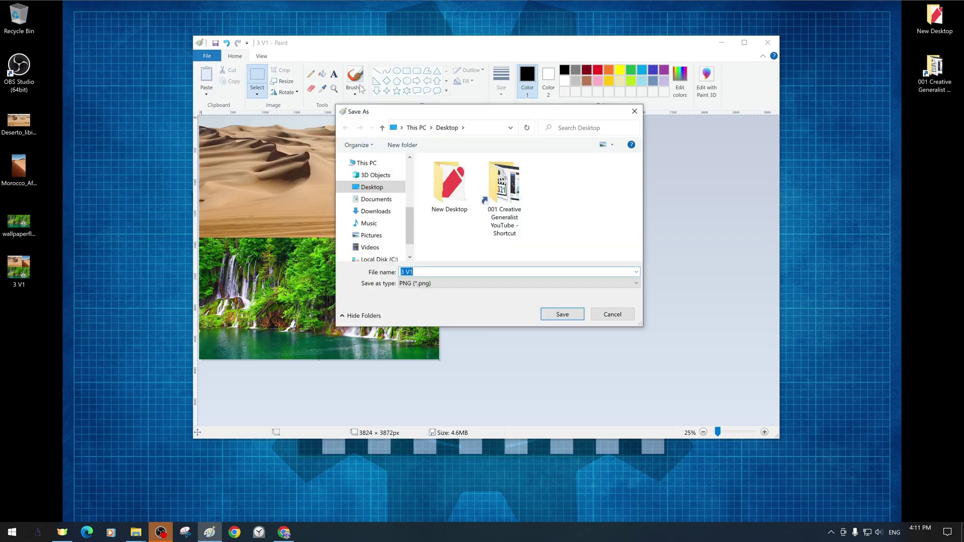
left_click(560, 318)
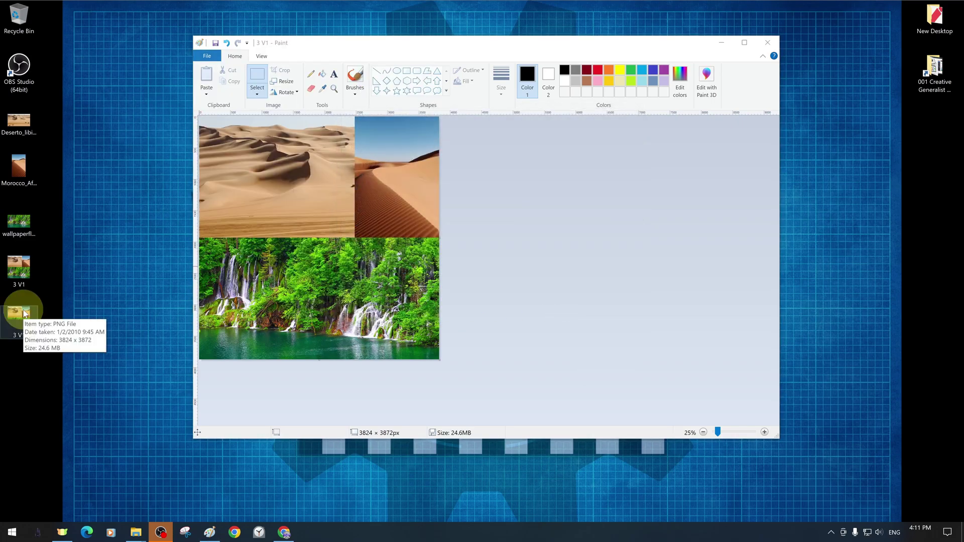
Check the saved 3 V1 PNG, then position two pasted desert photo copies.
double_click(19, 271)
scroll(515, 253, "up", 3)
scroll(448, 142, "down", 2)
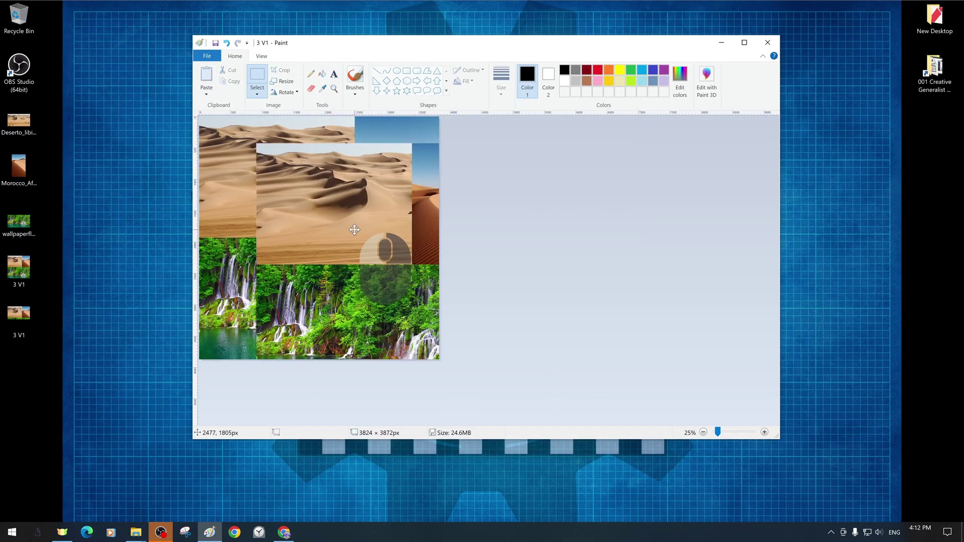
left_click_drag(354, 230, 328, 219)
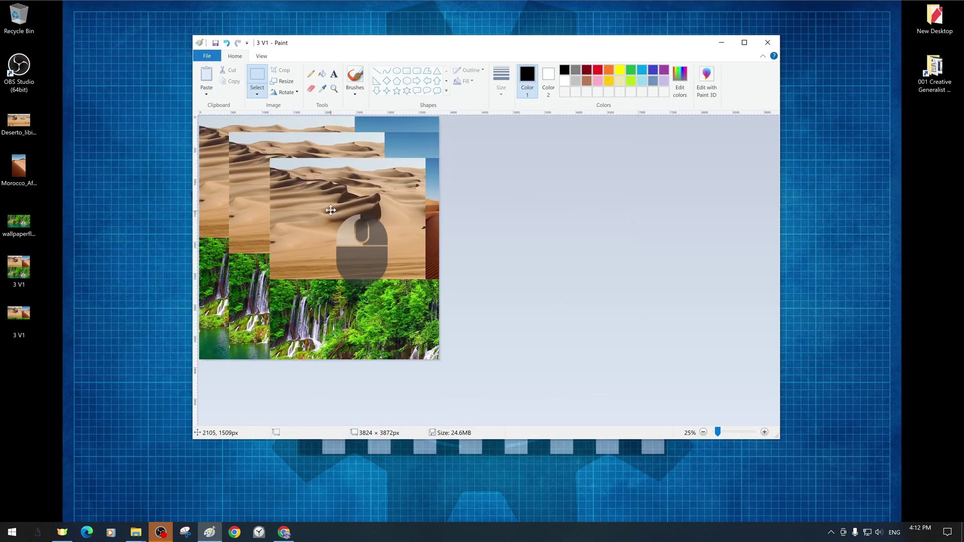
left_click_drag(364, 210, 346, 195)
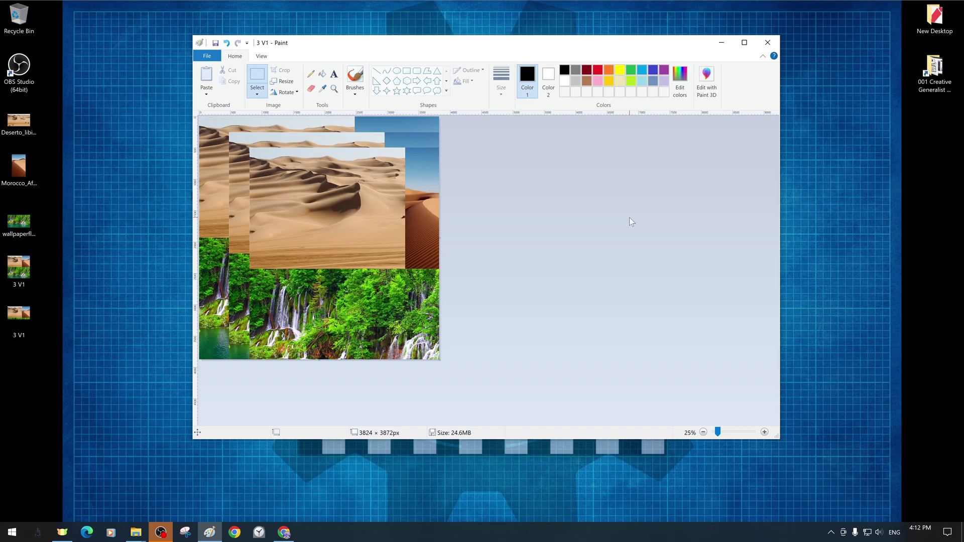
mouse_move(360, 44)
left_mouse_down()
mouse_move(376, 67)
mouse_move(370, 63)
left_mouse_up()
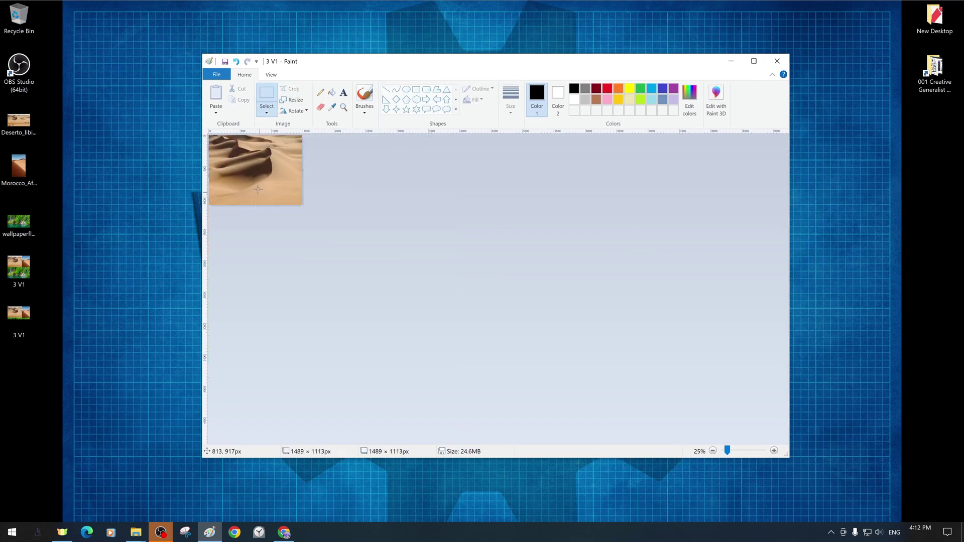
Save the new desert image to the Desktop as Desert V1.
left_click(216, 74)
left_click(263, 217)
type("Deserto")
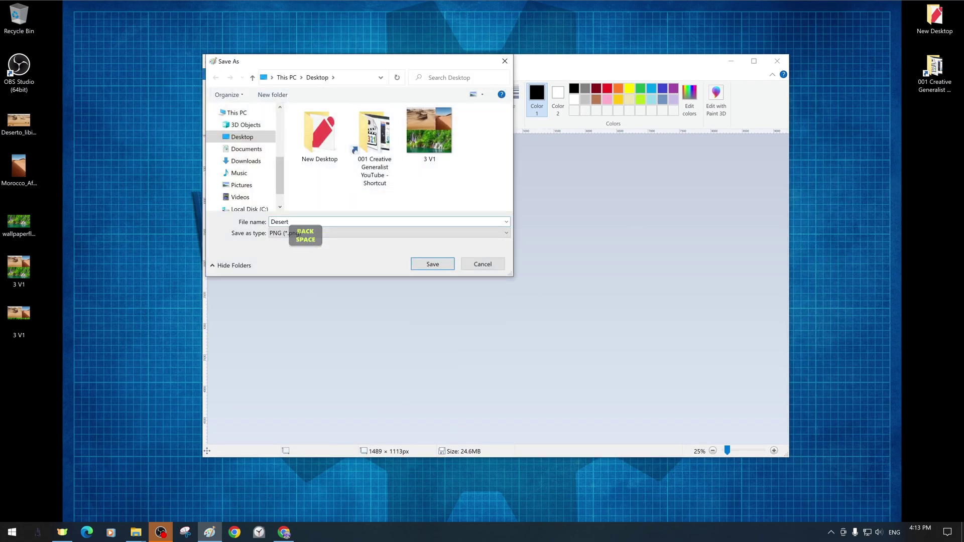
key("Return")
Paste another dune photo copy and move it to the lower right of Desert V1.
left_click(21, 372)
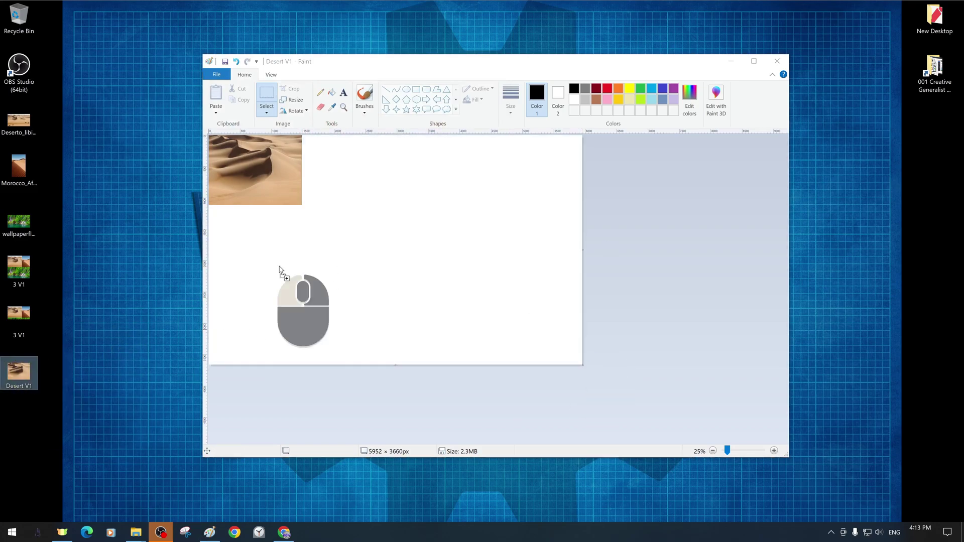
left_click_drag(281, 270, 55, 378)
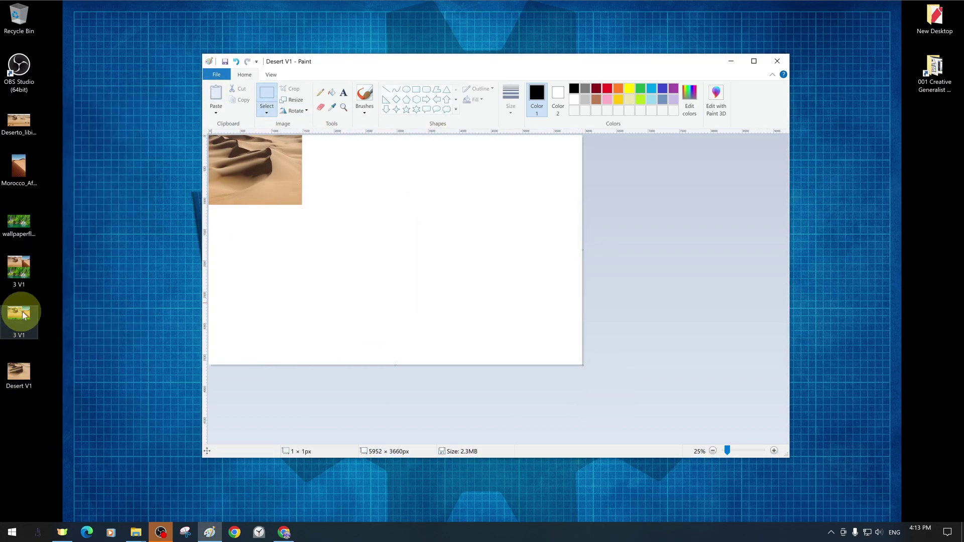
left_click(613, 399)
left_click(216, 98)
mouse_move(281, 171)
left_mouse_down()
mouse_move(327, 215)
mouse_move(556, 323)
left_mouse_up()
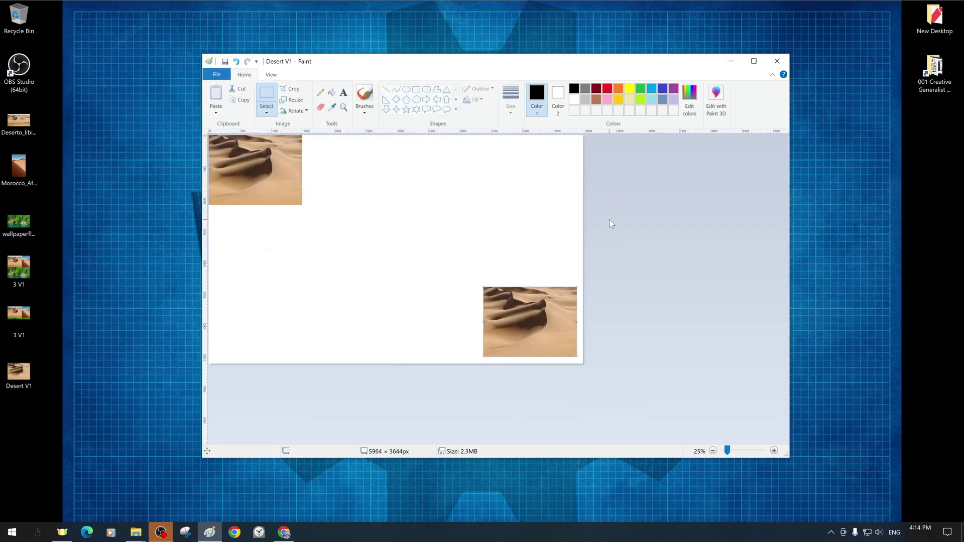
Open the 3 V1 collage, dismiss the save prompt, and return to Desert V1.
mouse_move(19, 268)
left_mouse_down()
mouse_move(91, 290)
mouse_move(502, 251)
left_mouse_up()
left_click(529, 278)
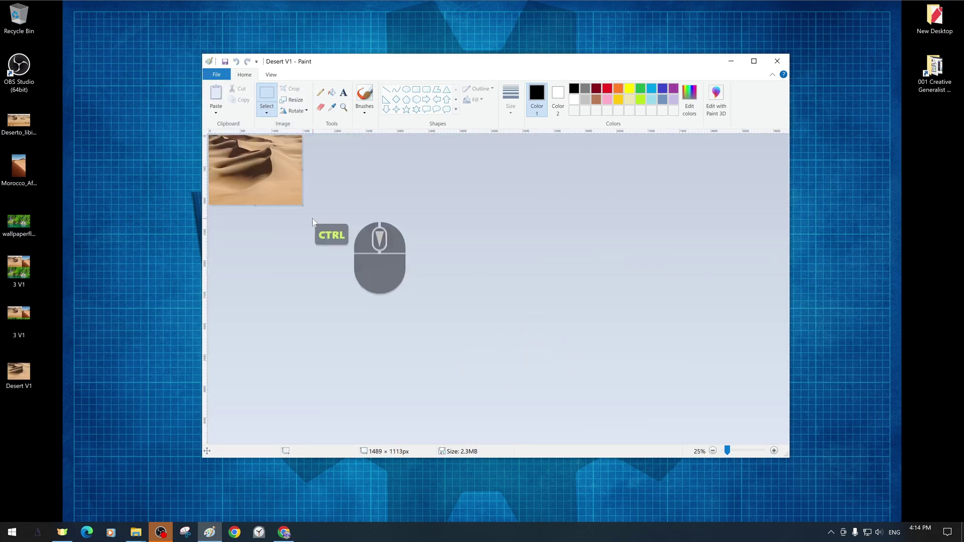
key("ctrl+y")
key("ctrl+y")
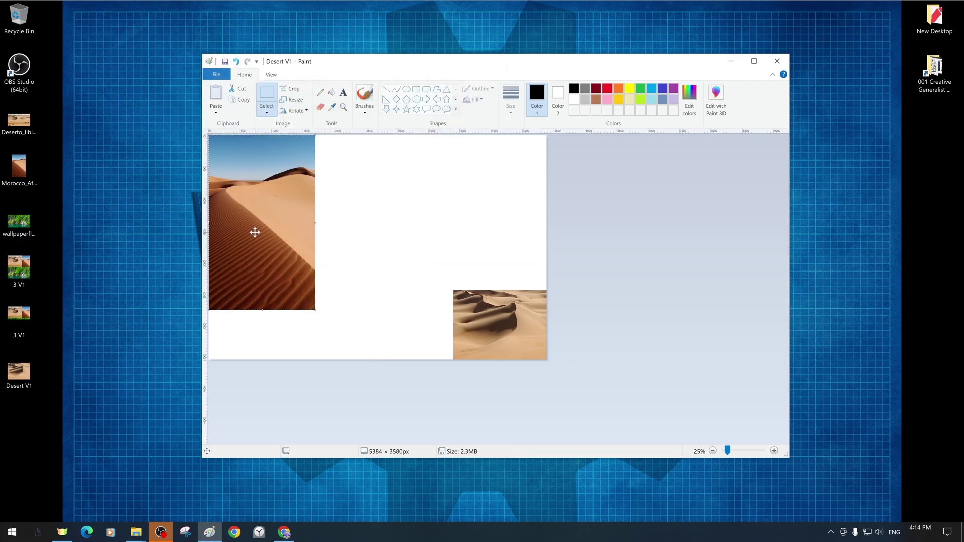
Place the tall Morocco dune photo at the centre, save as Desert V2, and open it.
left_click_drag(254, 230, 370, 254)
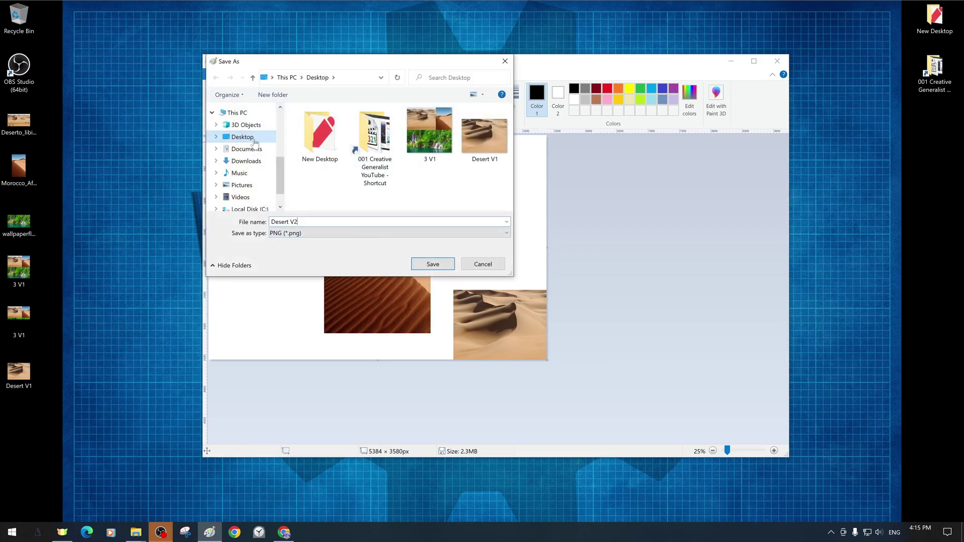
left_click(432, 264)
left_click(524, 282)
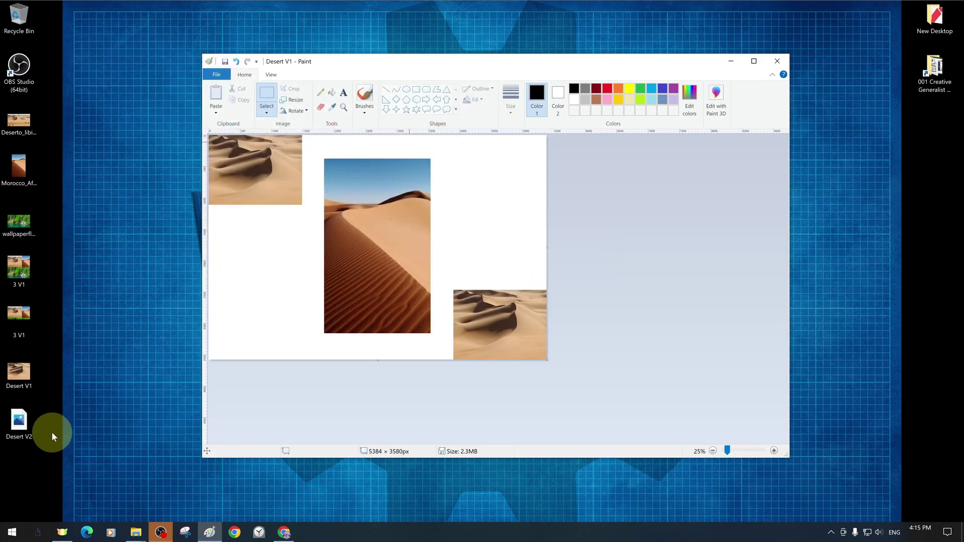
double_click(19, 421)
Fit the pasted desert group beside the waterfall collage and trim the canvas to 7888 × 3872px.
left_click(953, 9)
key("super+Up")
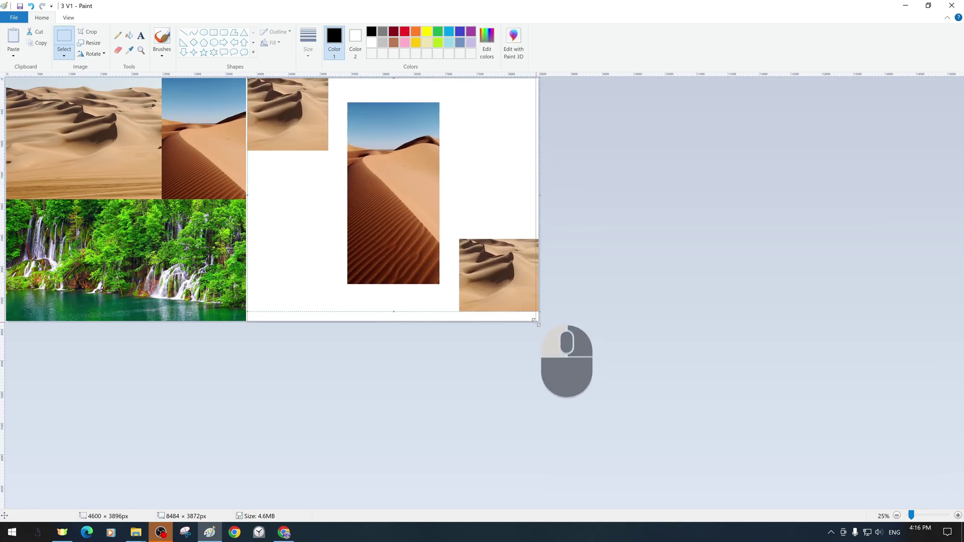
left_click_drag(536, 321, 500, 321)
key("Right")
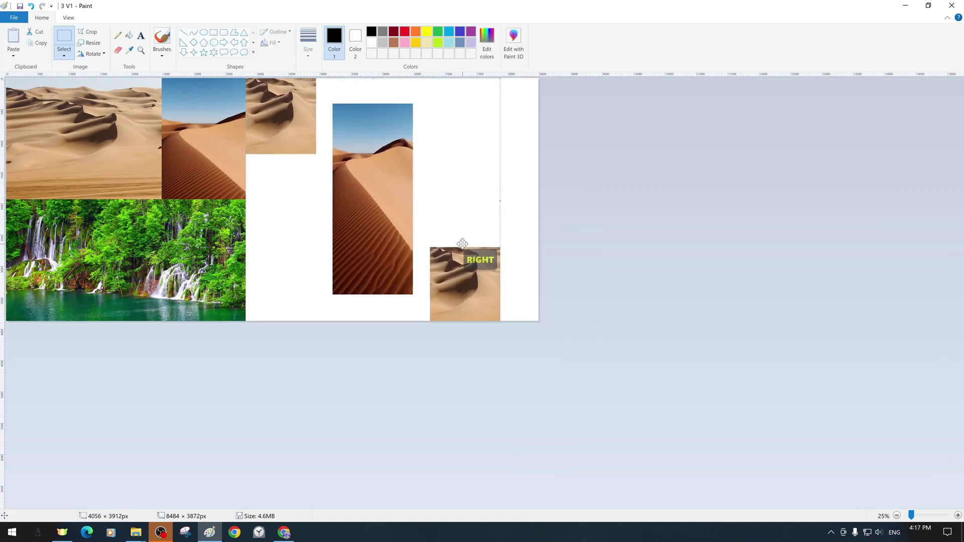
left_click(336, 196)
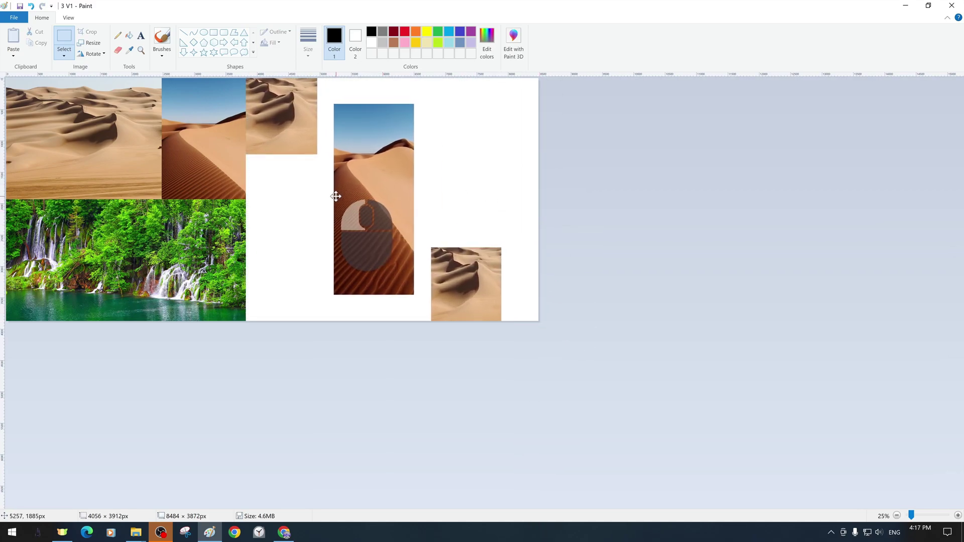
left_click_drag(539, 200, 501, 199)
Save the combined collage under the new name 3 V2.
left_click(14, 18)
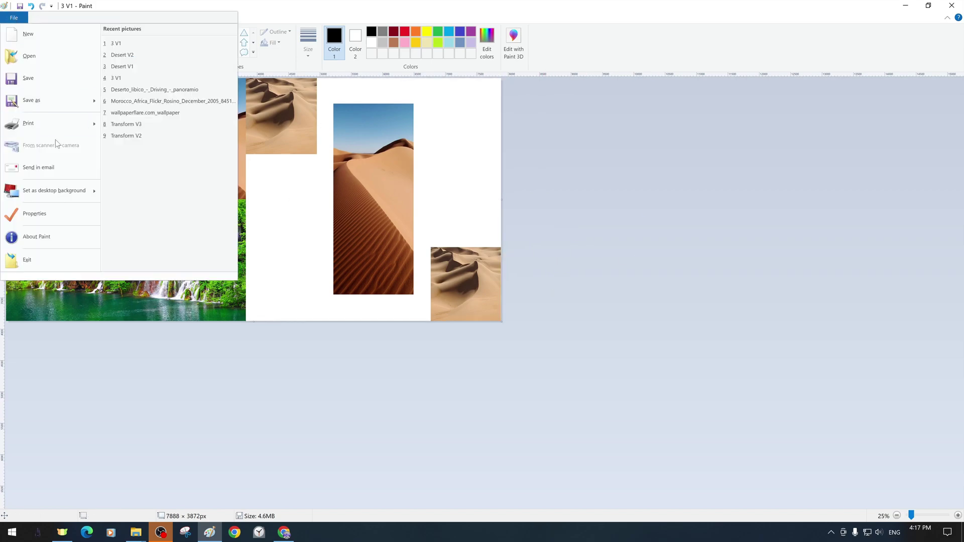
left_click(30, 99)
left_click(230, 209)
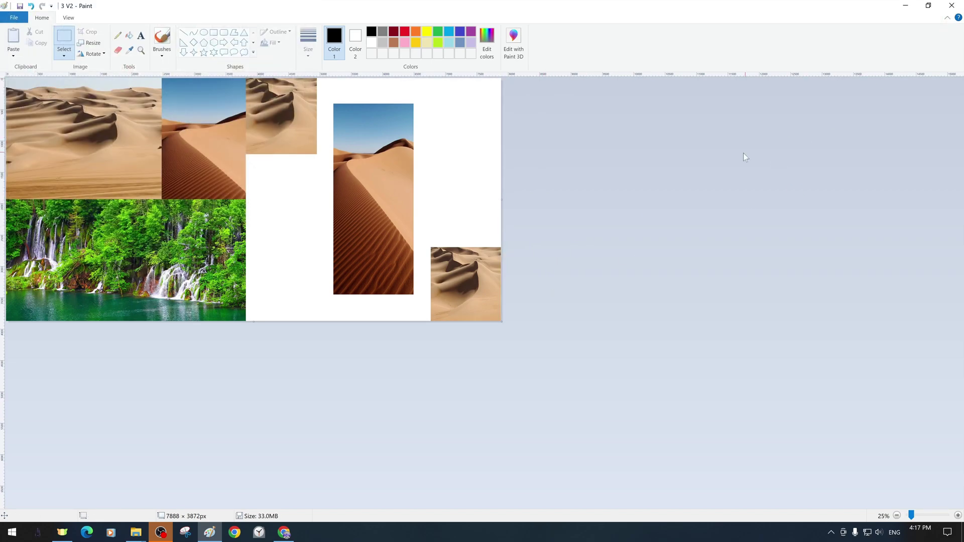